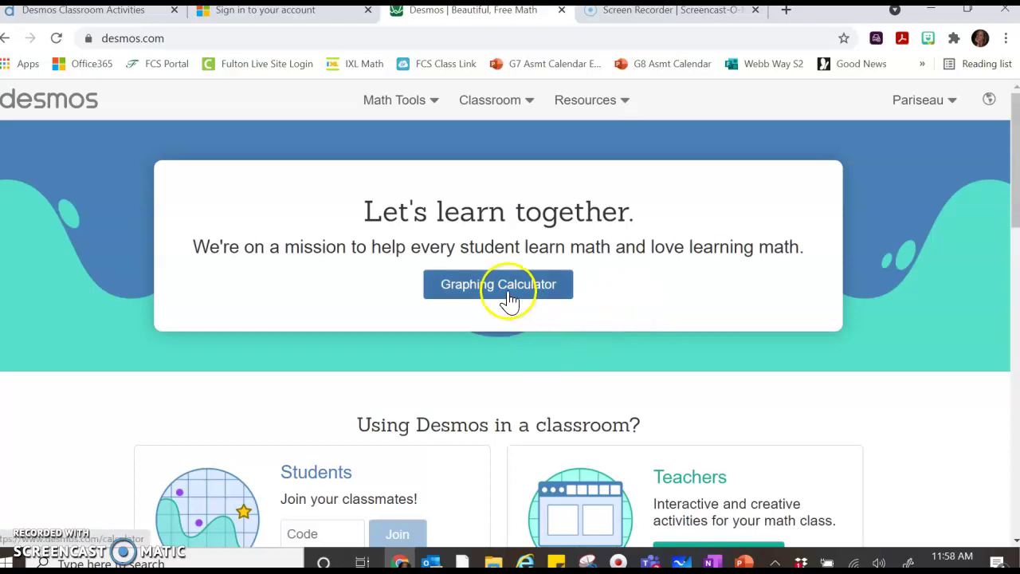
Open the teacher activity site from the Desmos homepage and view the list of your classes.
{"action": "left_click_drag", "start_coordinate": [1009, 216], "coordinate": [1009, 284]}
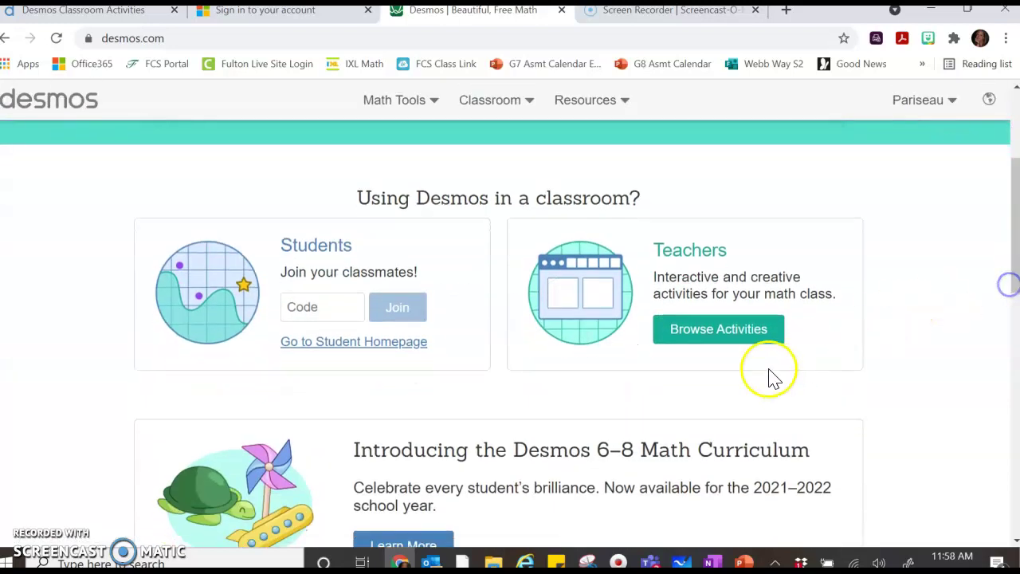
{"action": "left_click", "coordinate": [725, 345]}
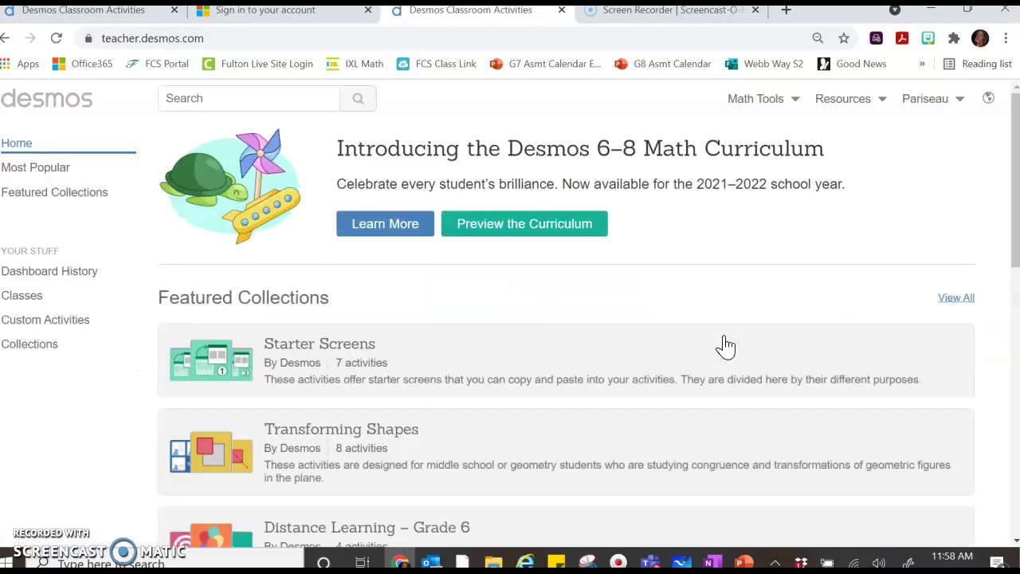
{"action": "left_click", "coordinate": [234, 368]}
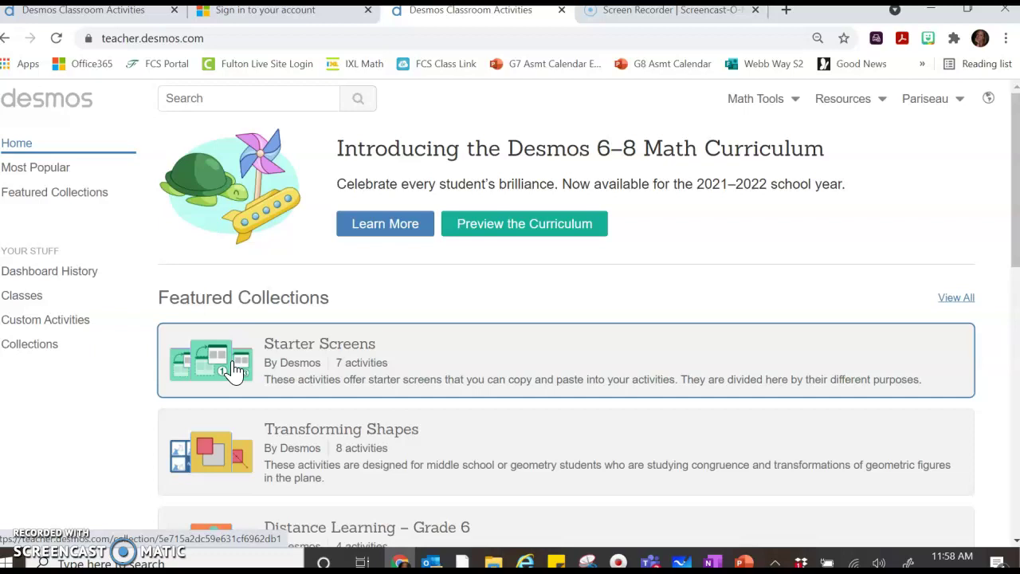
{"action": "left_click", "coordinate": [11, 295]}
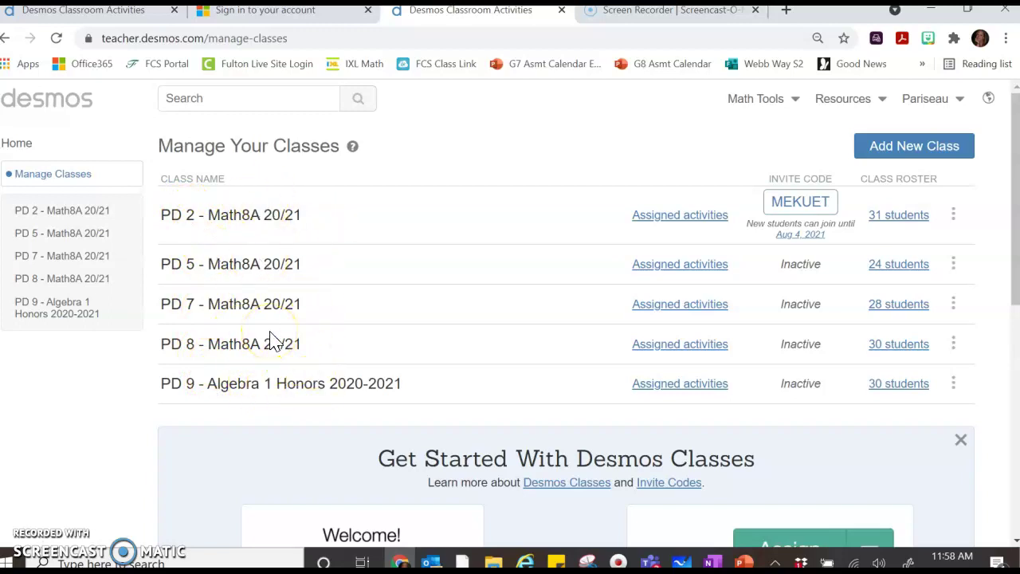
Search the activity library for "linear functions" and browse the matching collections and activities.
{"action": "left_click", "coordinate": [25, 150]}
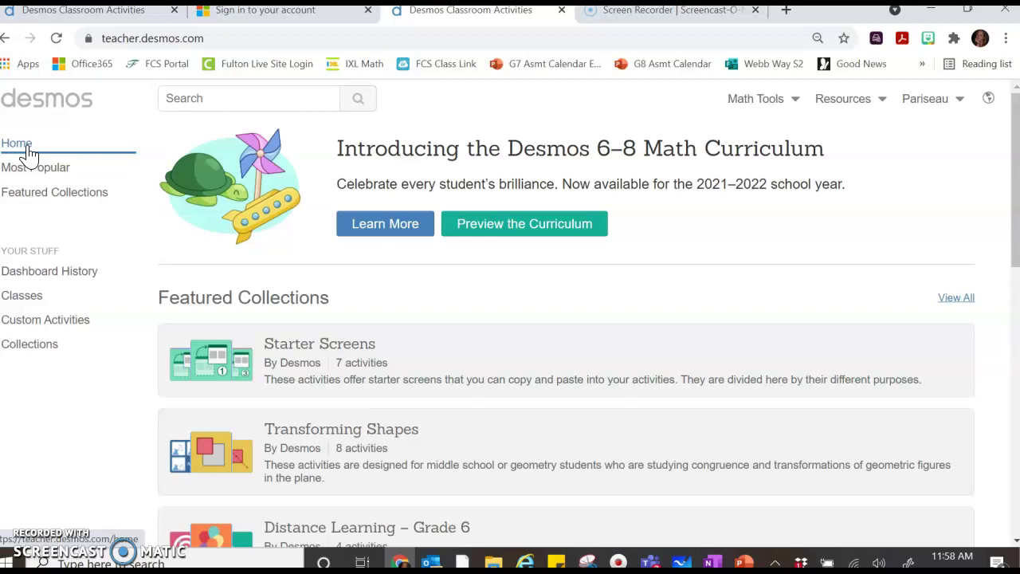
{"action": "left_click", "coordinate": [235, 100]}
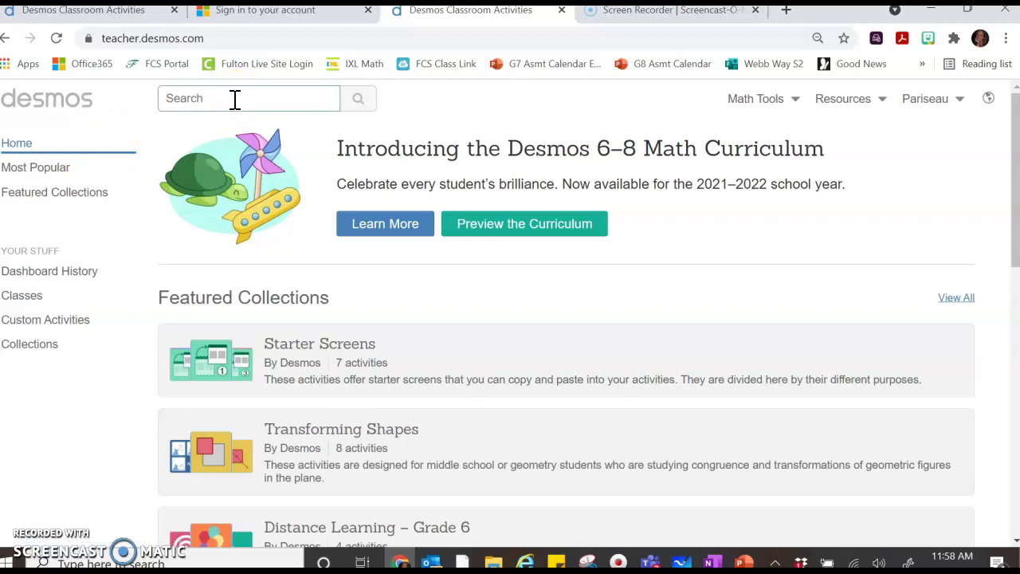
{"action": "left_click", "coordinate": [235, 100]}
{"action": "type", "text": "linear e"}
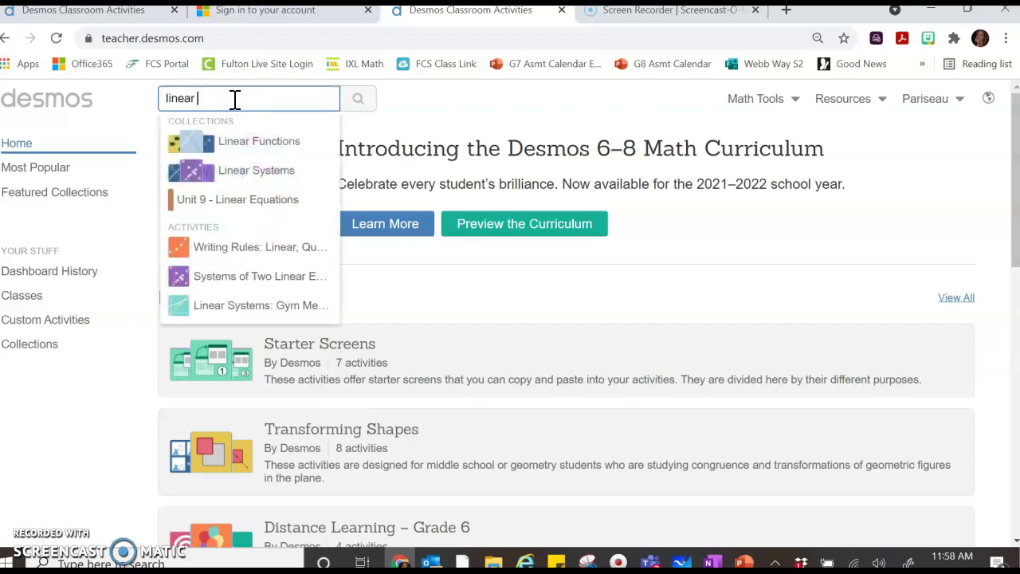
{"action": "key", "text": "BackSpace"}
{"action": "type", "text": "functions"}
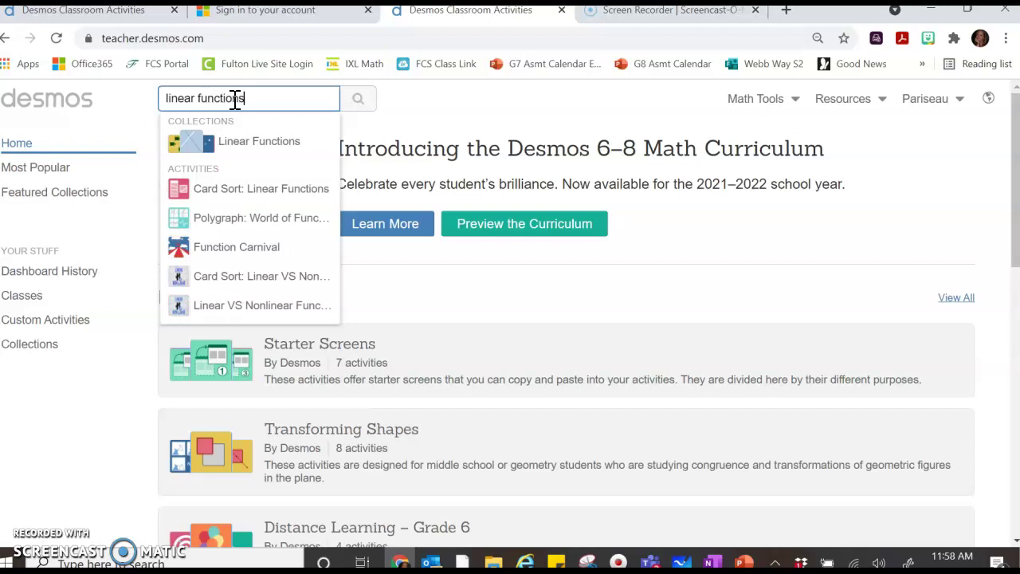
{"action": "key", "text": "Return"}
{"action": "scroll", "coordinate": [144, 263], "scroll_direction": "down", "scroll_amount": 3}
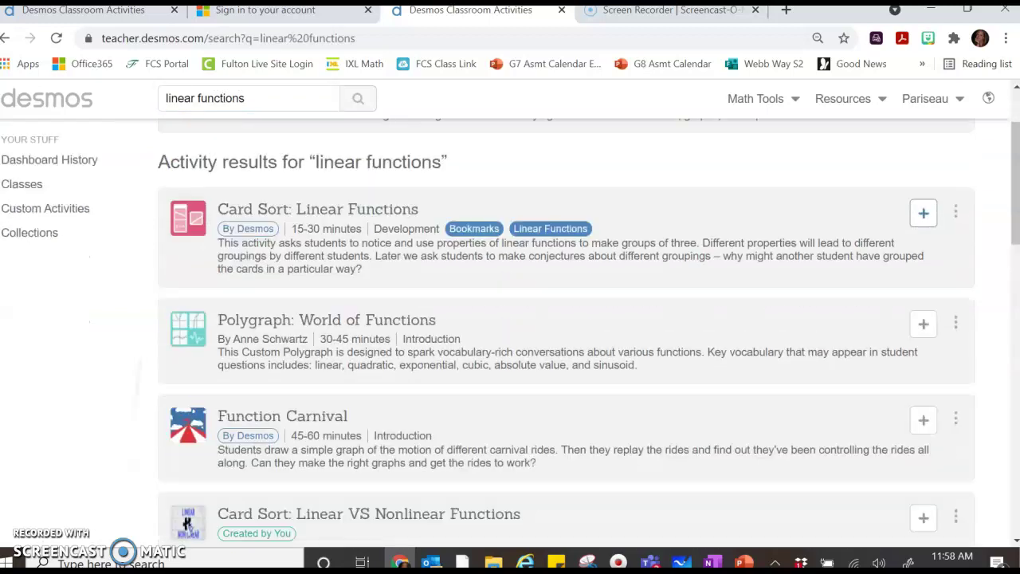
{"action": "scroll", "coordinate": [96, 263], "scroll_direction": "down", "scroll_amount": 3}
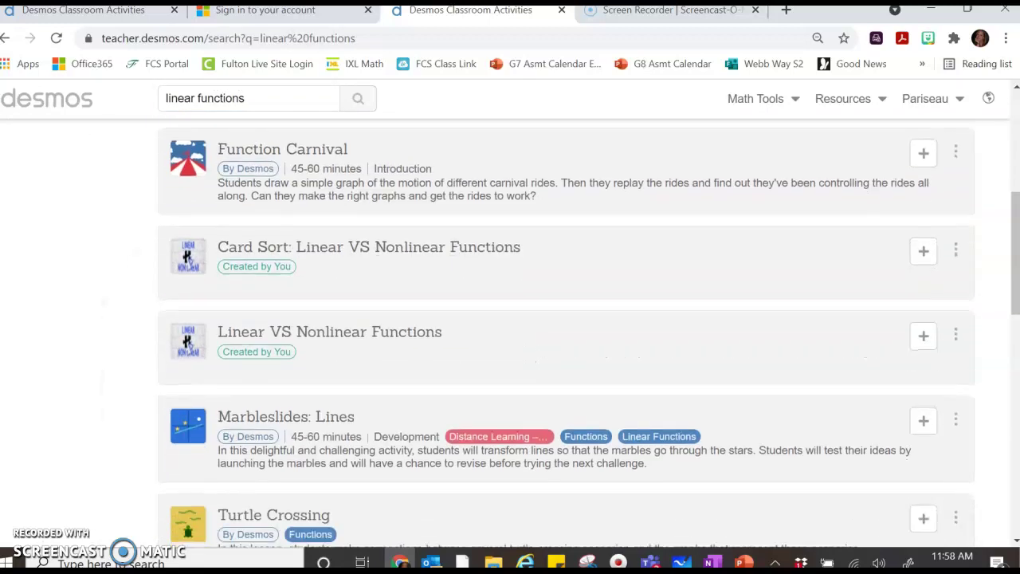
{"action": "scroll", "coordinate": [91, 247], "scroll_direction": "up", "scroll_amount": 1}
{"action": "scroll", "coordinate": [548, 333], "scroll_direction": "up", "scroll_amount": 5}
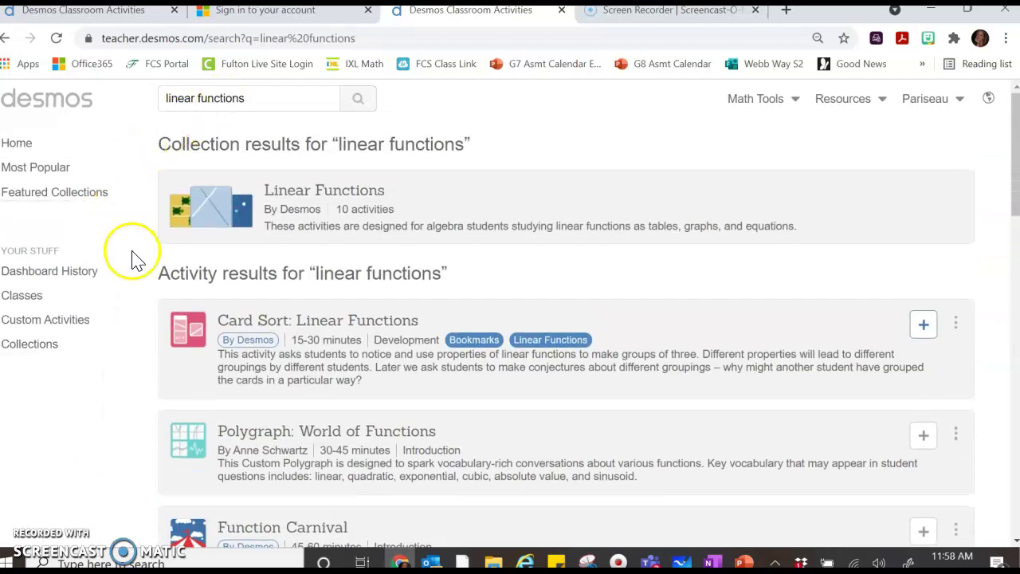
Browse your custom activities and open "Operations with Radicals 1".
{"action": "left_click", "coordinate": [75, 321]}
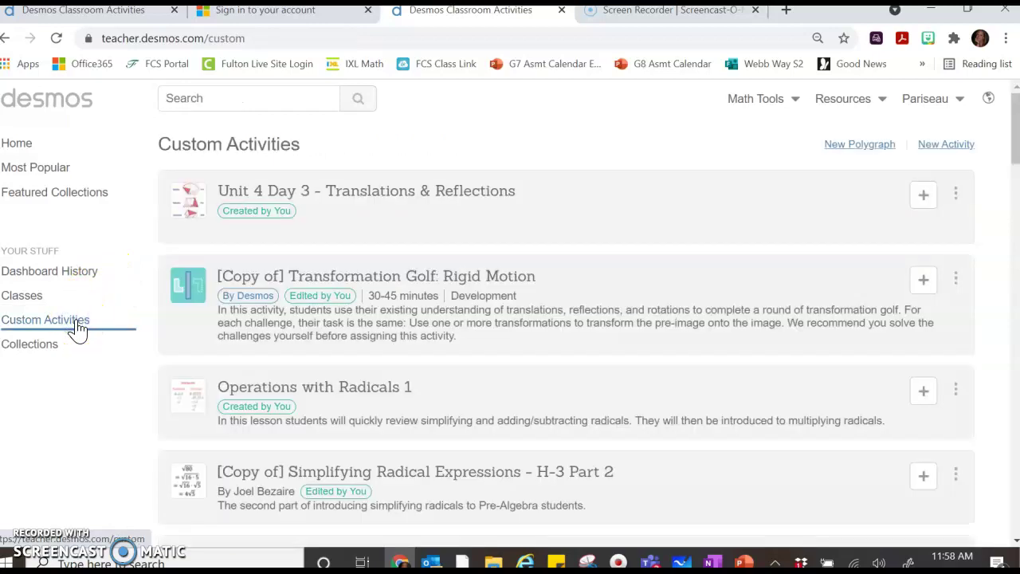
{"action": "scroll", "coordinate": [78, 327], "scroll_direction": "down", "scroll_amount": 3}
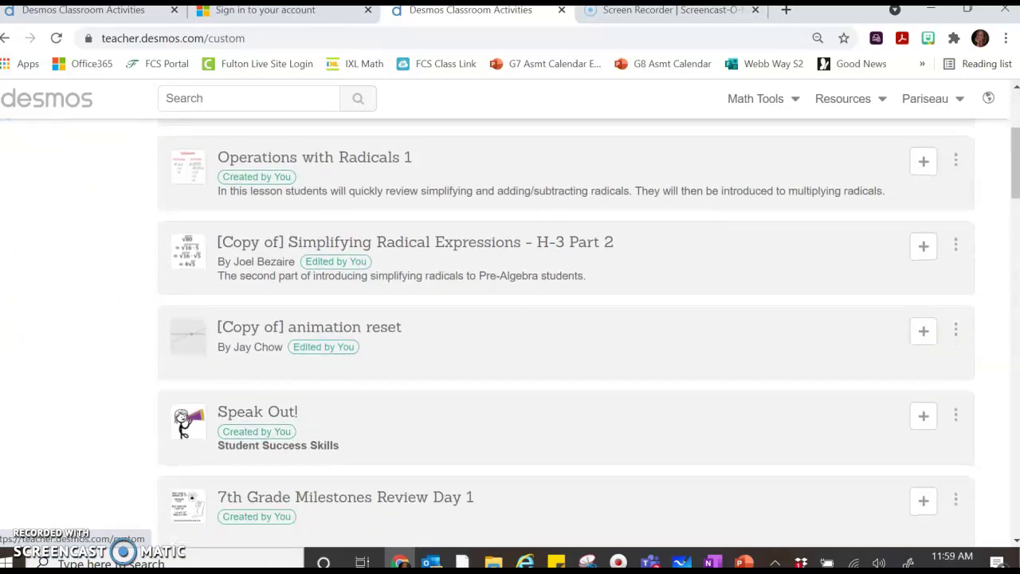
{"action": "scroll", "coordinate": [77, 326], "scroll_direction": "down", "scroll_amount": 2}
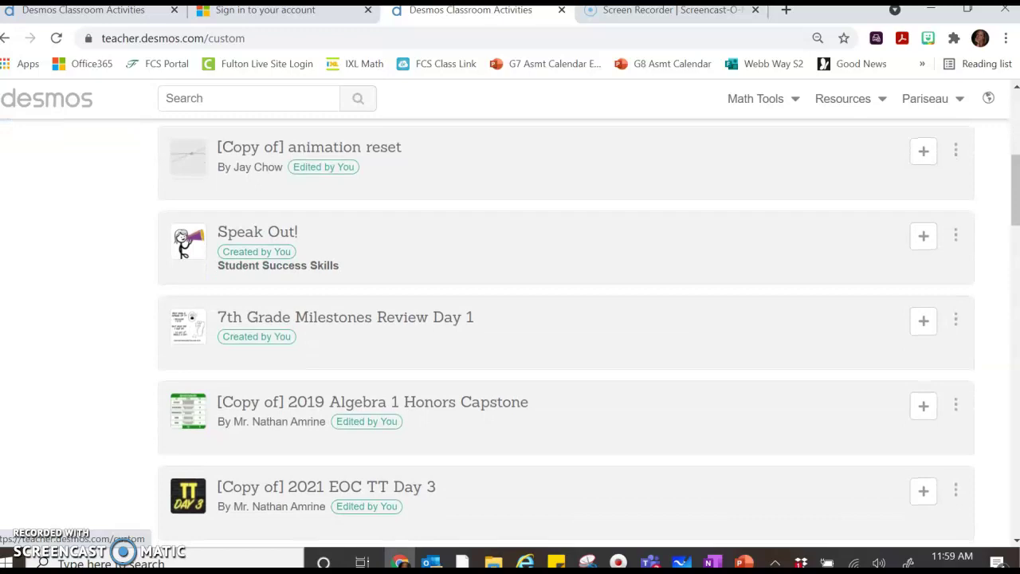
{"action": "scroll", "coordinate": [78, 327], "scroll_direction": "up", "scroll_amount": 5}
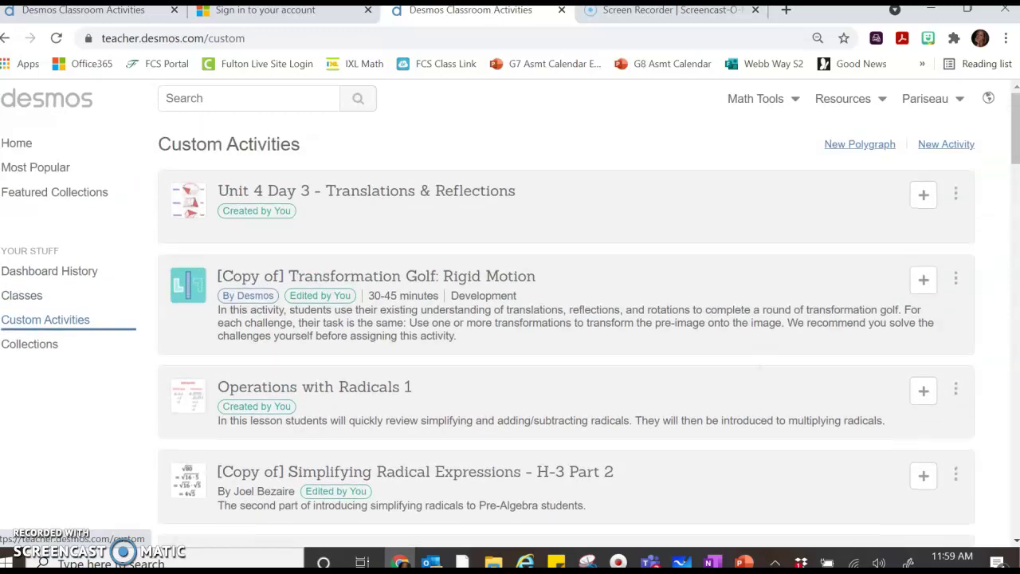
{"action": "left_click", "coordinate": [315, 388]}
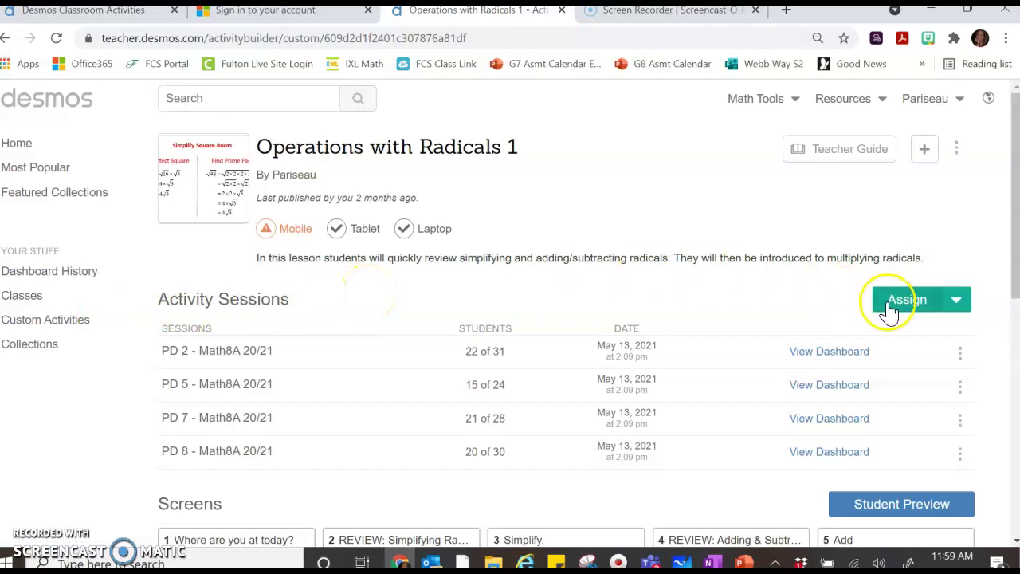
Create a single session invite code active for 48 hours for the activity, and open the new session's dashboard without the student invitation.
{"action": "left_click", "coordinate": [954, 308]}
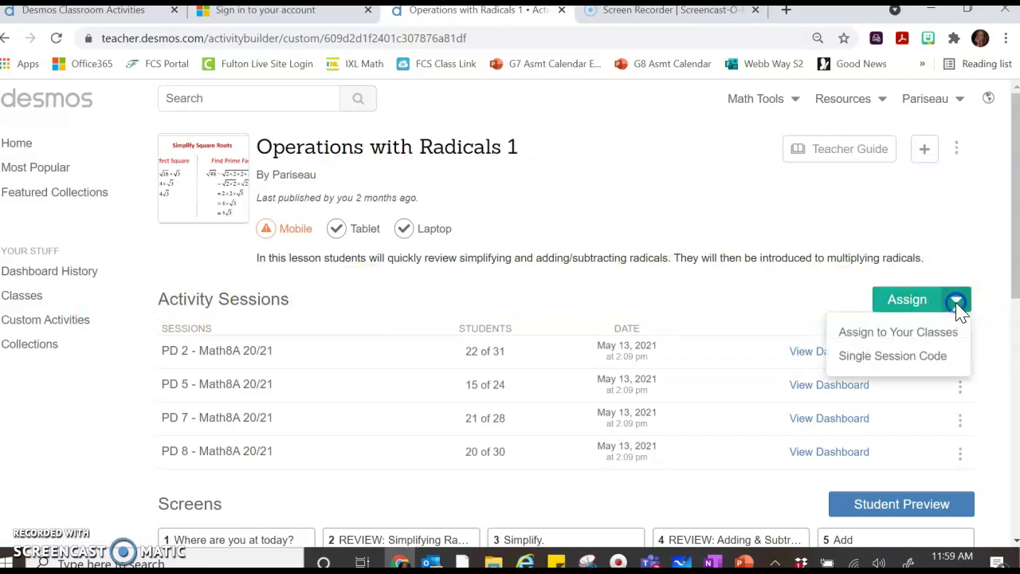
{"action": "left_click", "coordinate": [904, 359]}
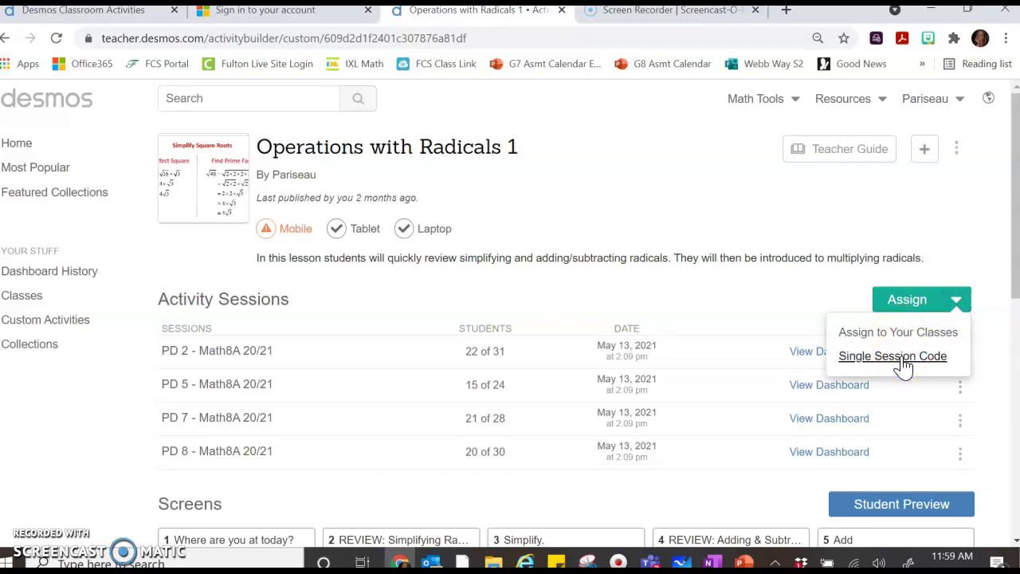
{"action": "left_click", "coordinate": [905, 363]}
{"action": "left_click", "coordinate": [371, 355]}
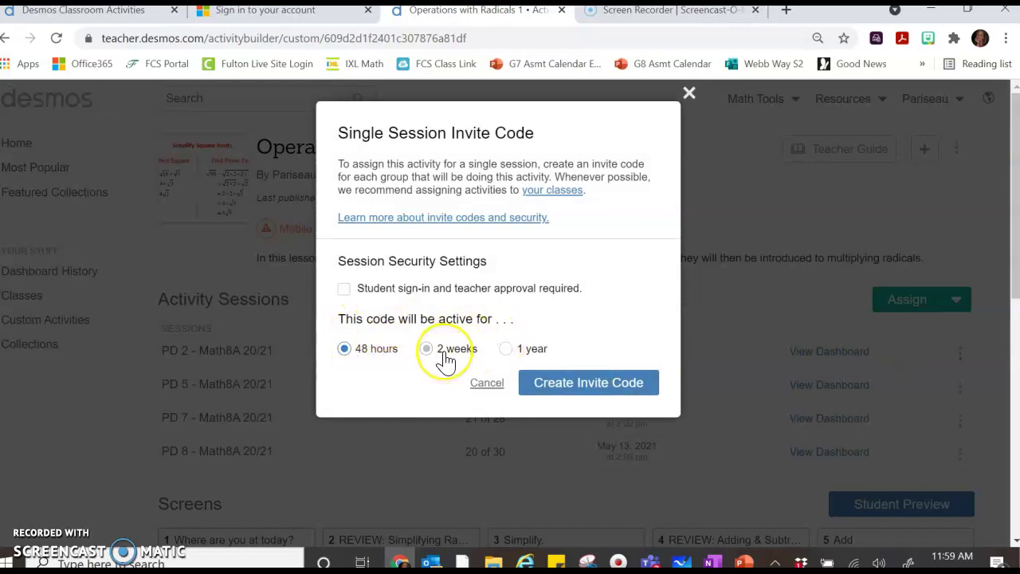
{"action": "left_click", "coordinate": [528, 363]}
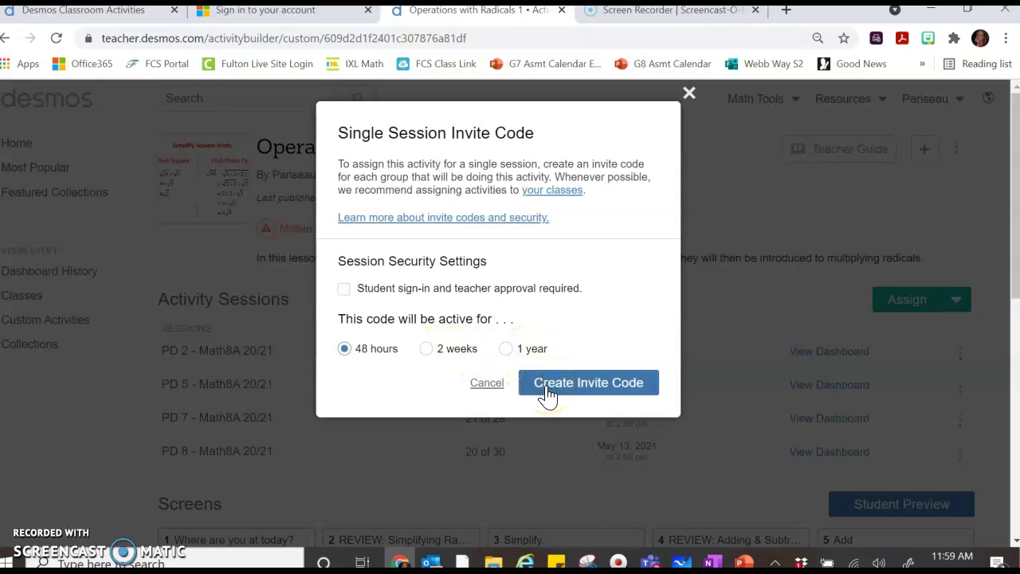
{"action": "left_click", "coordinate": [547, 386]}
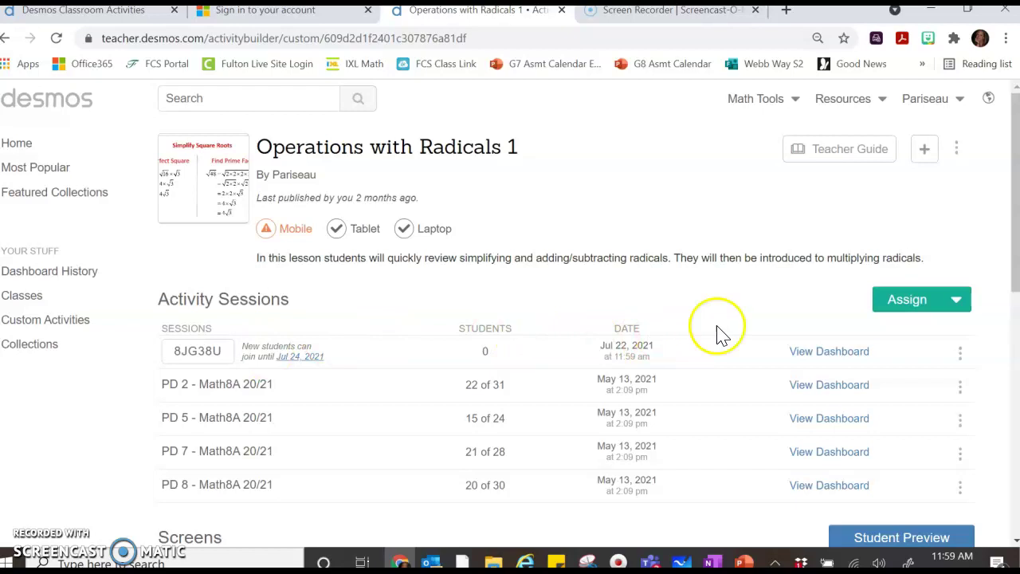
{"action": "left_click", "coordinate": [816, 357]}
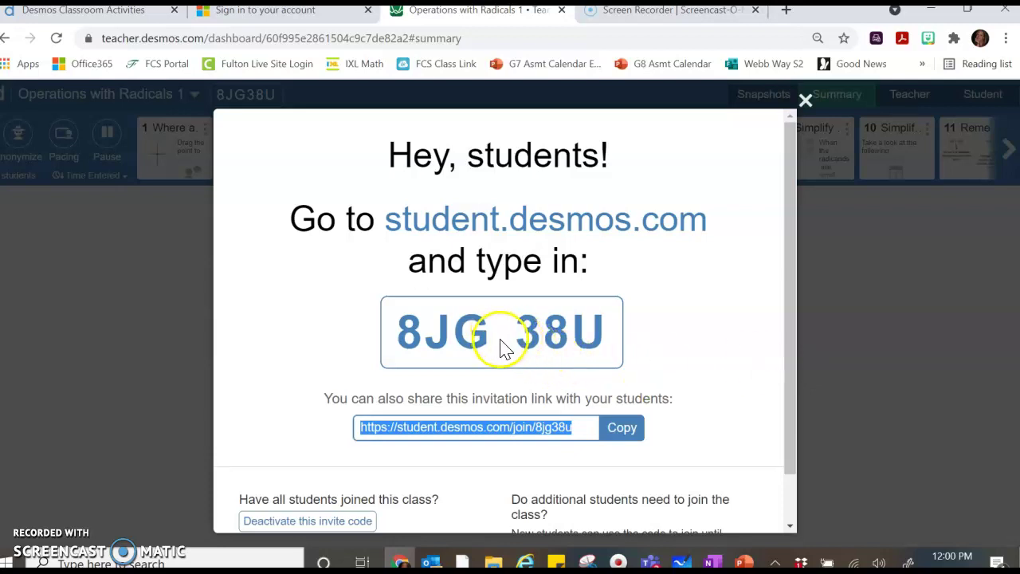
{"action": "left_click", "coordinate": [805, 102]}
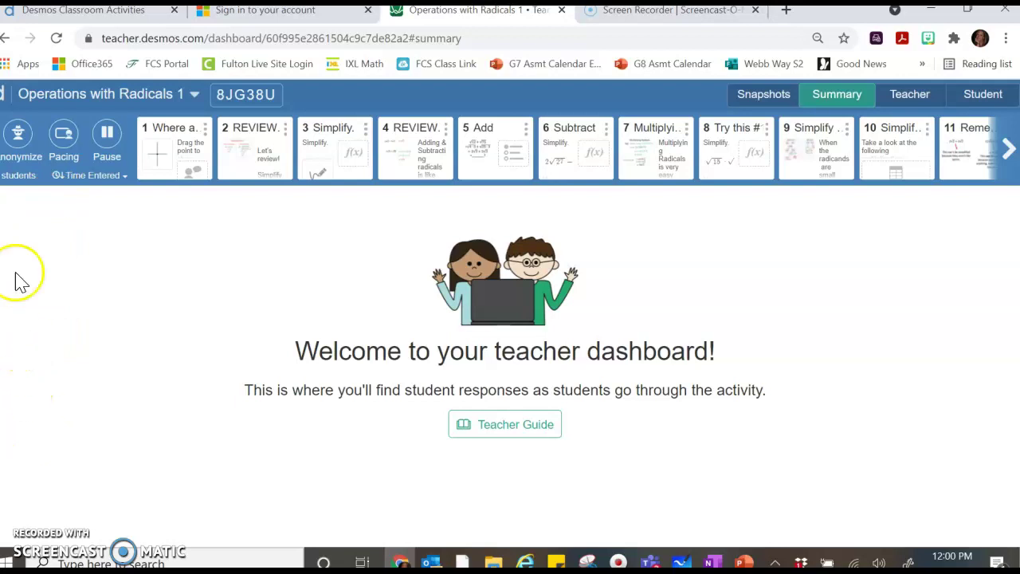
Open the "Operations with Radicals 1" dashboard from the assigned activities of class PD 2 - Math8A 20/21.
{"action": "left_click", "coordinate": [8, 100]}
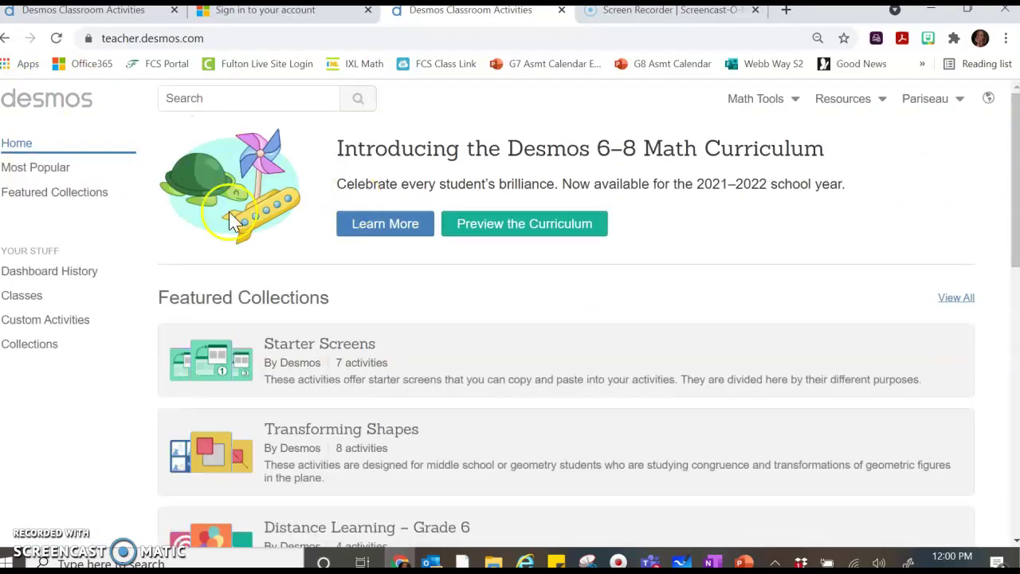
{"action": "left_click", "coordinate": [17, 298]}
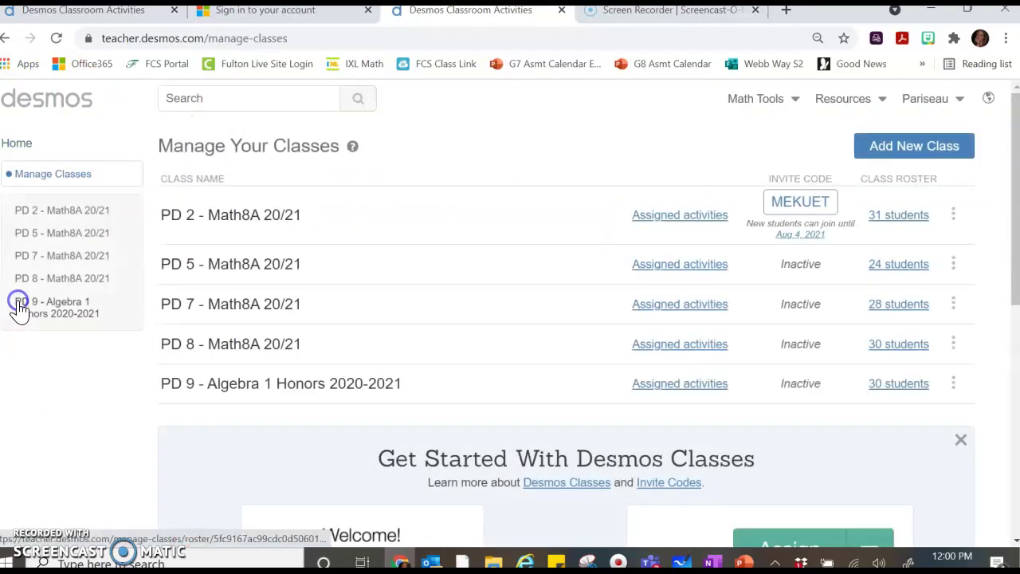
{"action": "left_click", "coordinate": [706, 218]}
{"action": "left_click", "coordinate": [299, 321]}
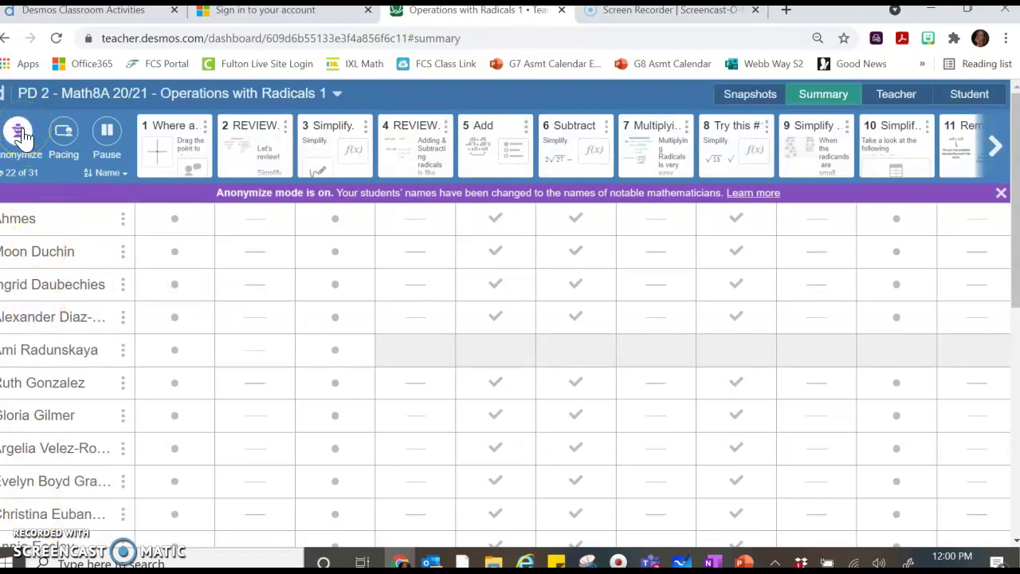
Check the available ways of ordering the student list in the dashboard summary.
{"action": "left_click", "coordinate": [28, 217]}
{"action": "left_click", "coordinate": [99, 180]}
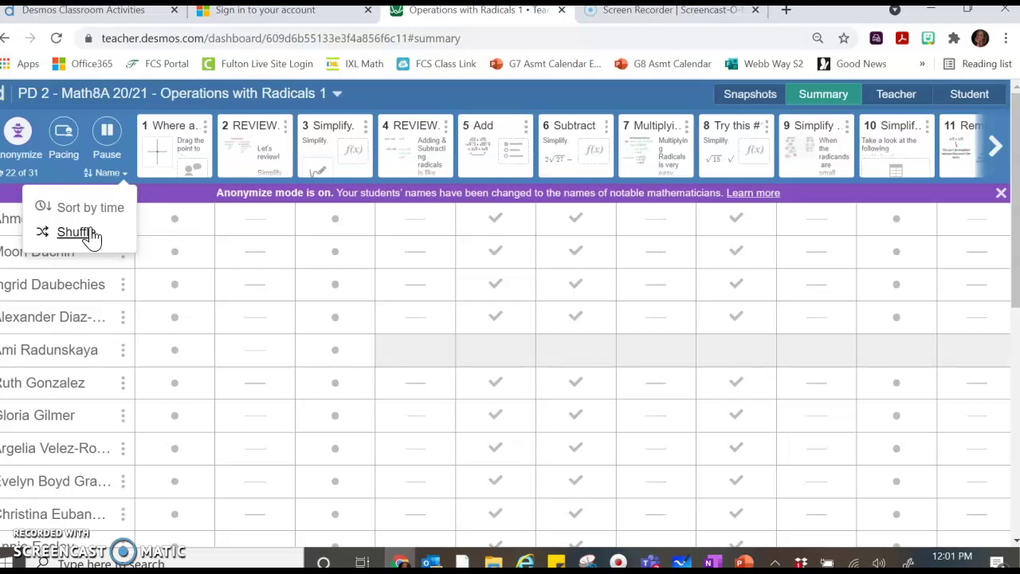
{"action": "left_click", "coordinate": [107, 171]}
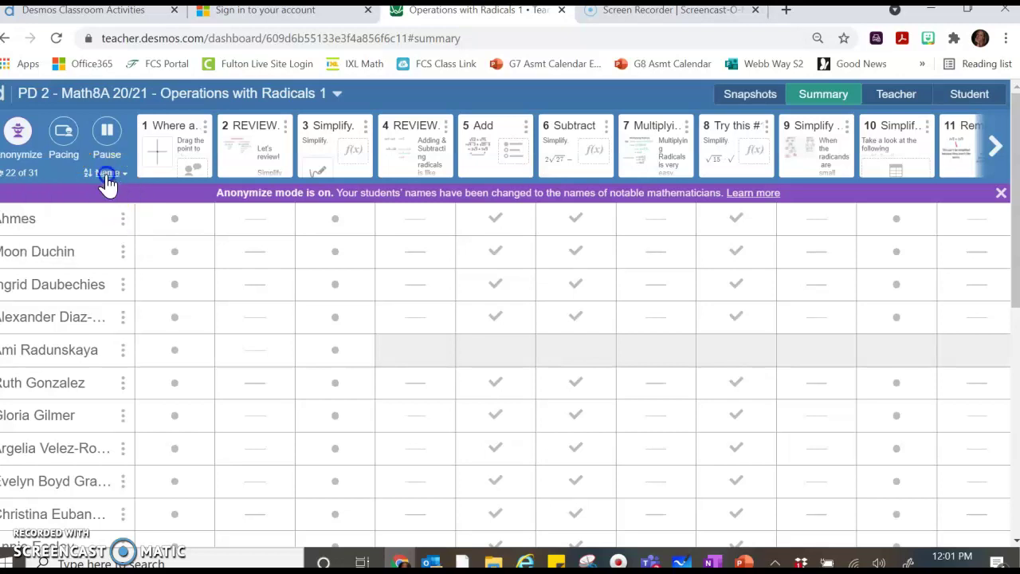
View the class responses to screen 1, "Where are you at today?", with the graph answers combined as an overlay.
{"action": "left_click", "coordinate": [172, 150]}
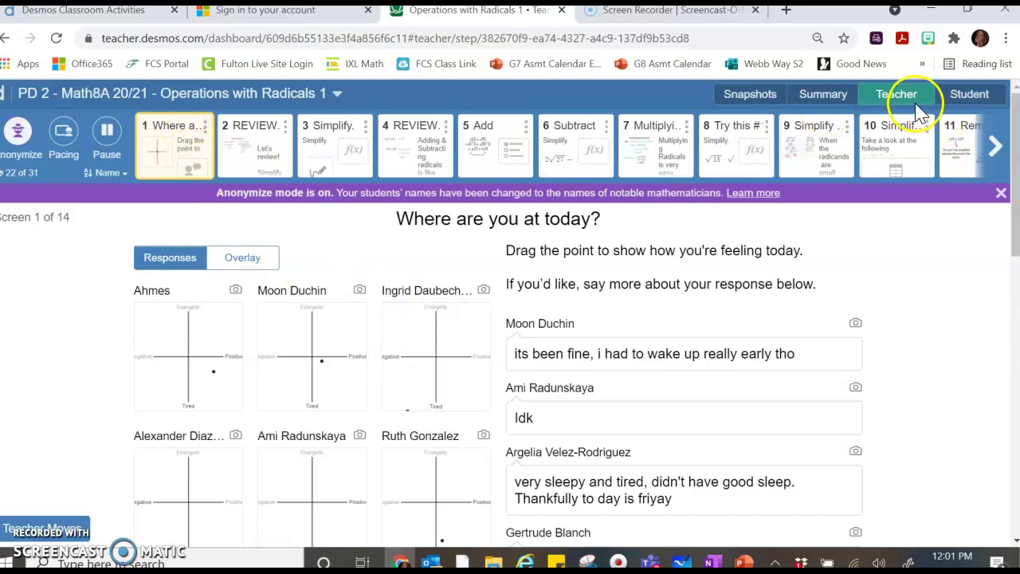
{"action": "left_click_drag", "start_coordinate": [1011, 216], "coordinate": [1010, 251]}
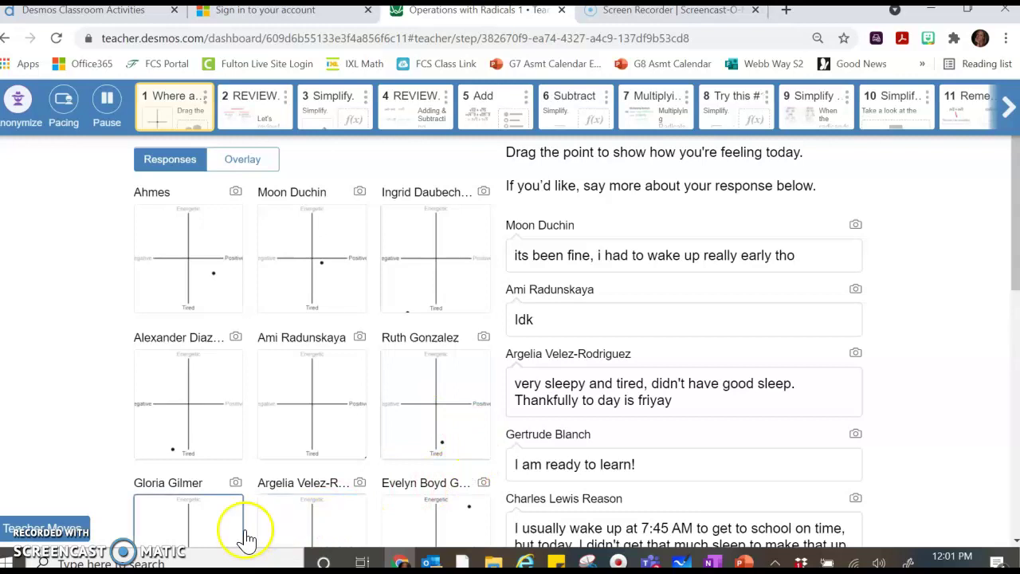
{"action": "left_click", "coordinate": [242, 159]}
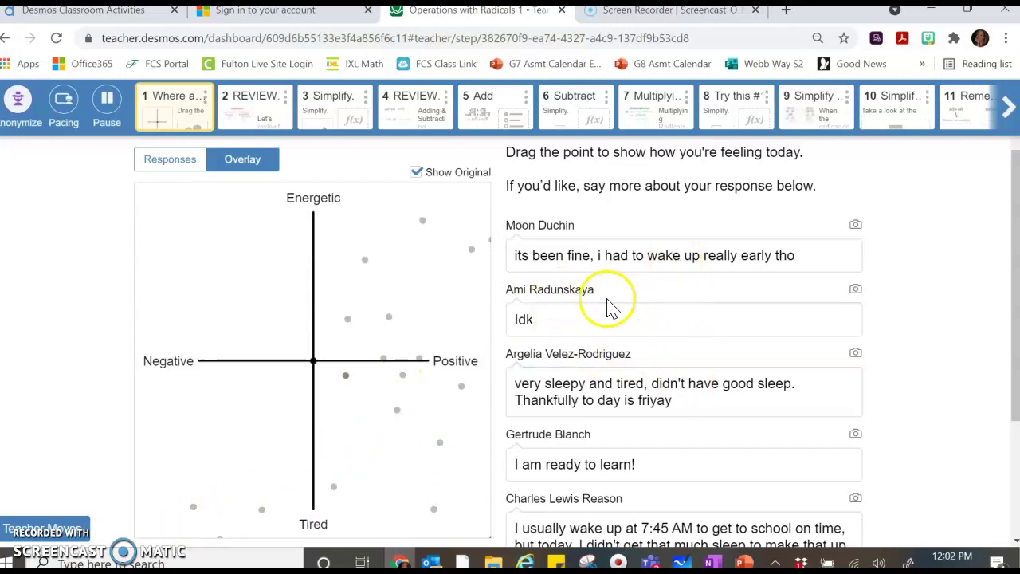
{"action": "mouse_move", "coordinate": [580, 298]}
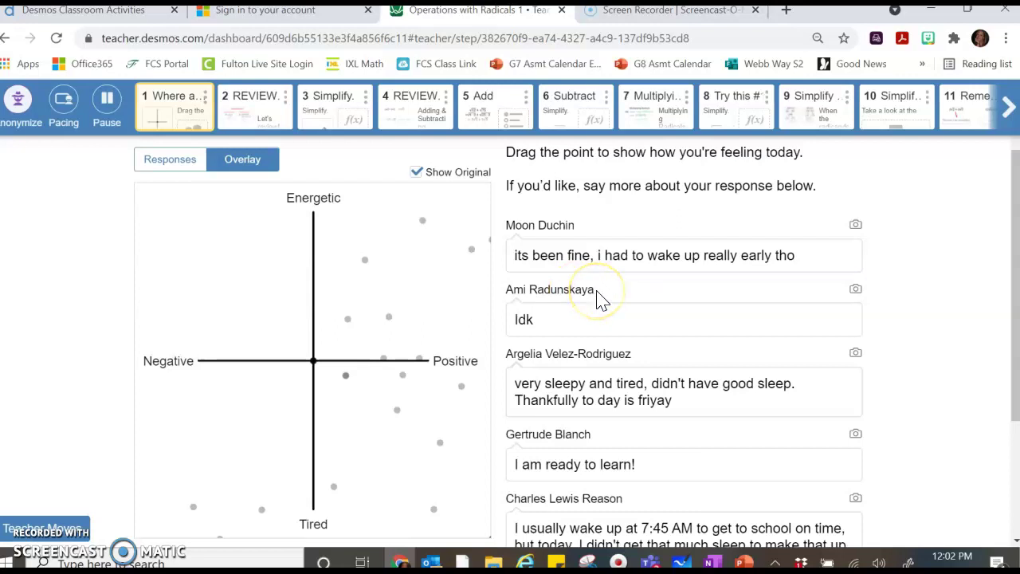
Preview the "Where are you at today?" screen as students see it.
{"action": "scroll", "coordinate": [1013, 239], "scroll_direction": "up", "scroll_amount": 2}
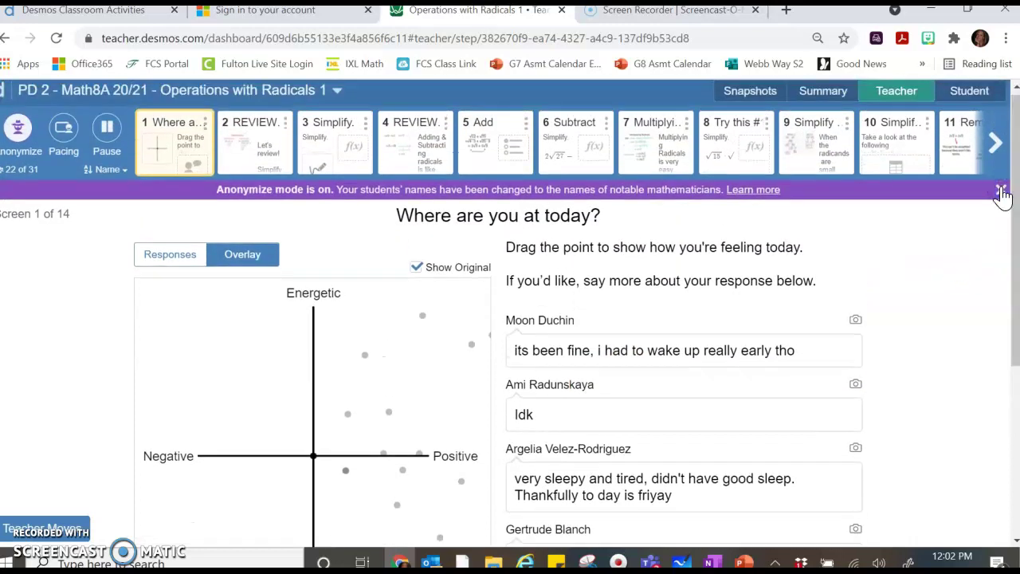
{"action": "left_click", "coordinate": [976, 102]}
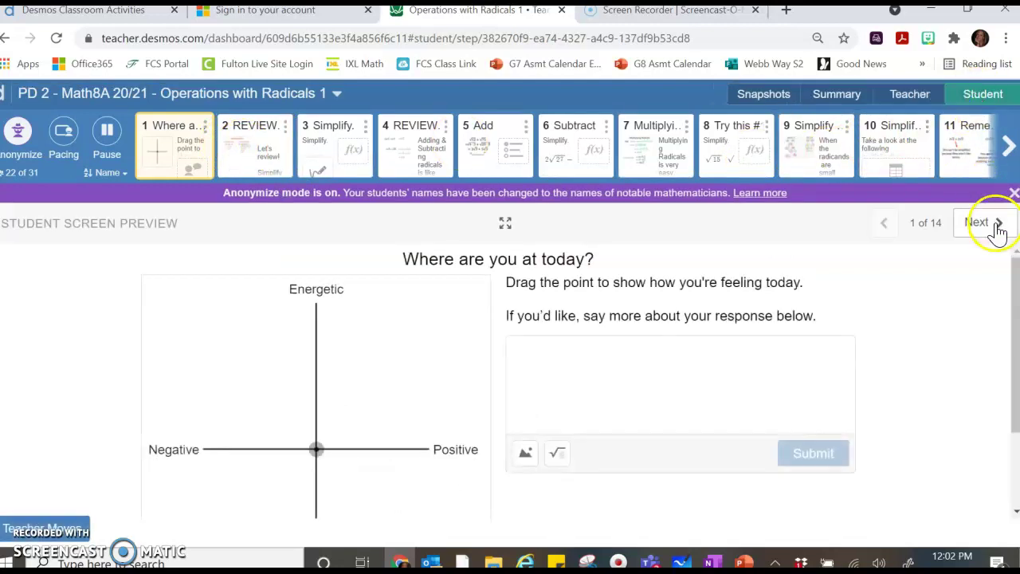
{"action": "mouse_move", "coordinate": [1014, 275]}
{"action": "left_mouse_down"}
{"action": "mouse_move", "coordinate": [1014, 337]}
{"action": "mouse_move", "coordinate": [1012, 255]}
{"action": "mouse_move", "coordinate": [1011, 268]}
{"action": "left_mouse_up"}
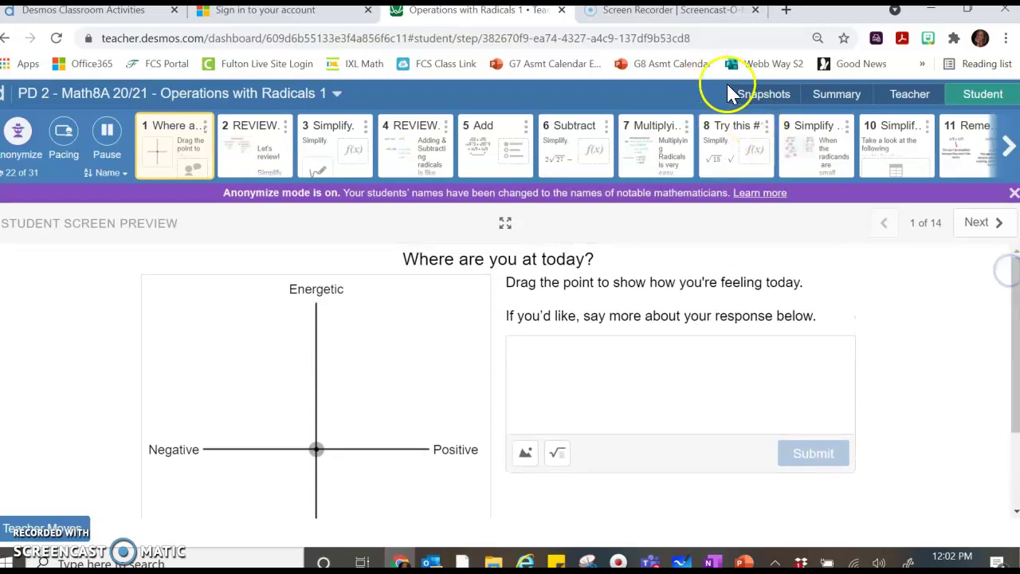
Look through the class summary grid to compare each student's progress marks across all the screens of the activity.
{"action": "left_click", "coordinate": [854, 102]}
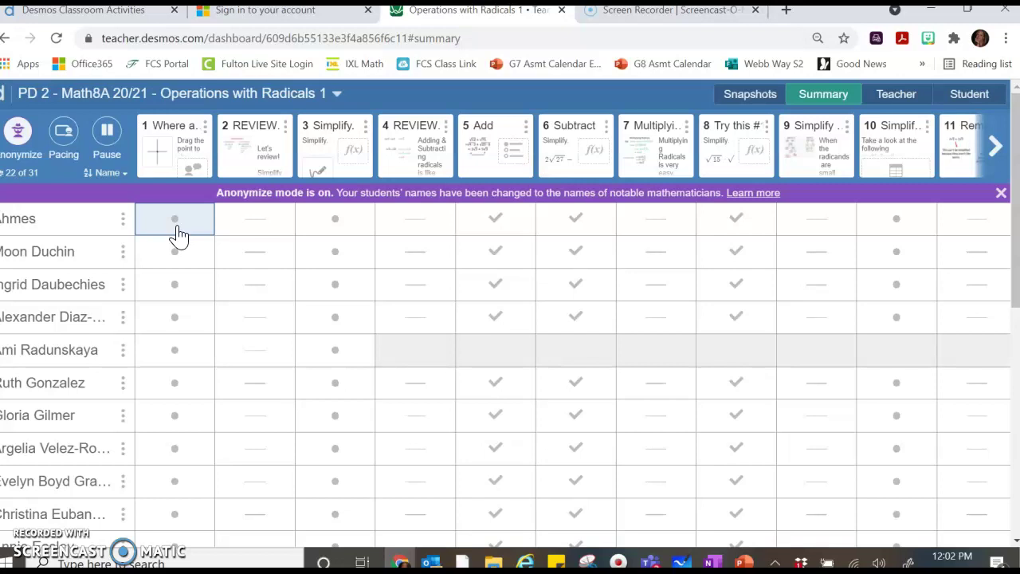
{"action": "left_click", "coordinate": [239, 231]}
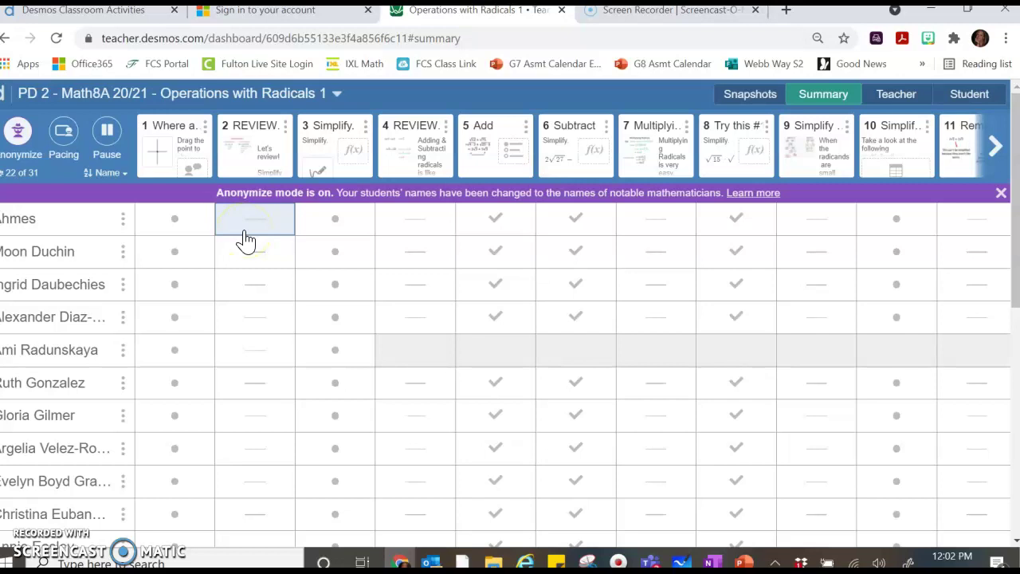
{"action": "left_click", "coordinate": [496, 241]}
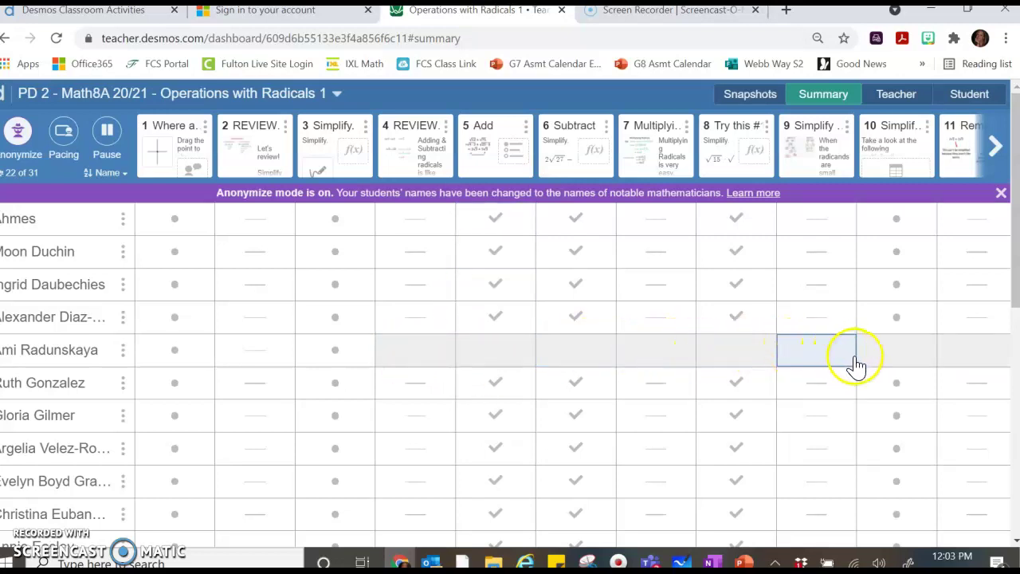
{"action": "left_click", "coordinate": [995, 148]}
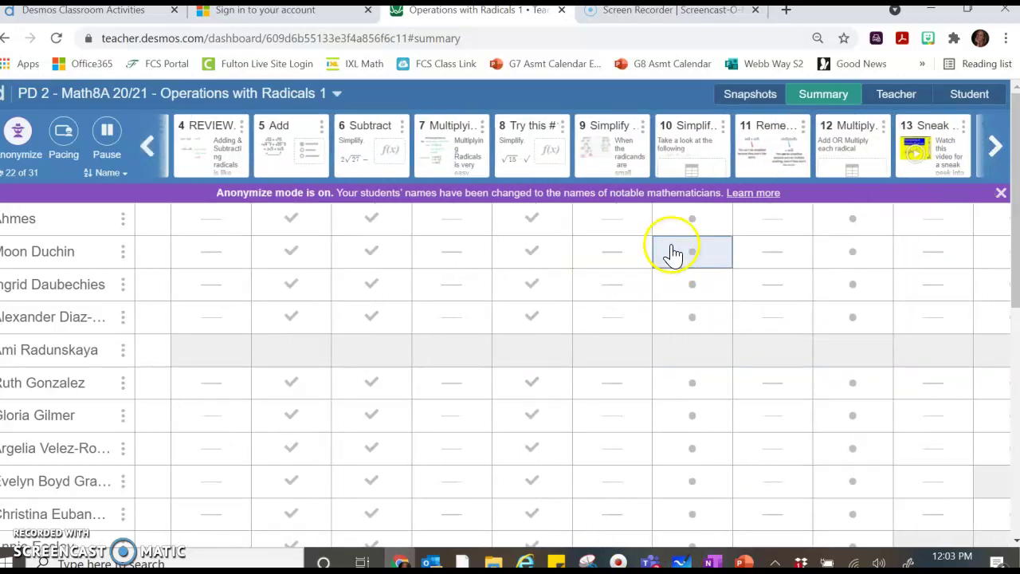
{"action": "left_click", "coordinate": [148, 149]}
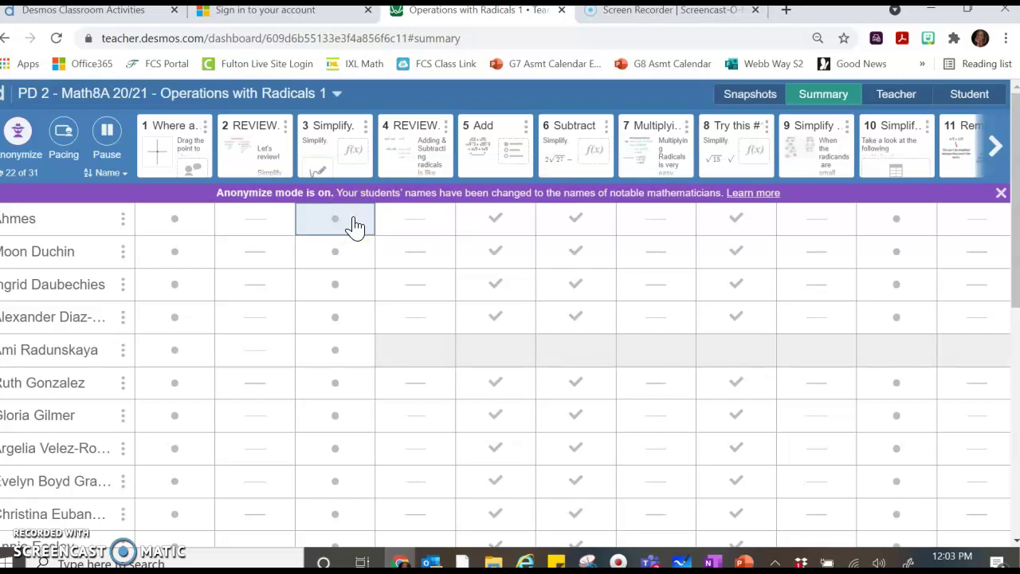
Switch between the class summary and the responses to screen 1, "Where are you at today?", ending on the responses.
{"action": "left_click", "coordinate": [182, 152]}
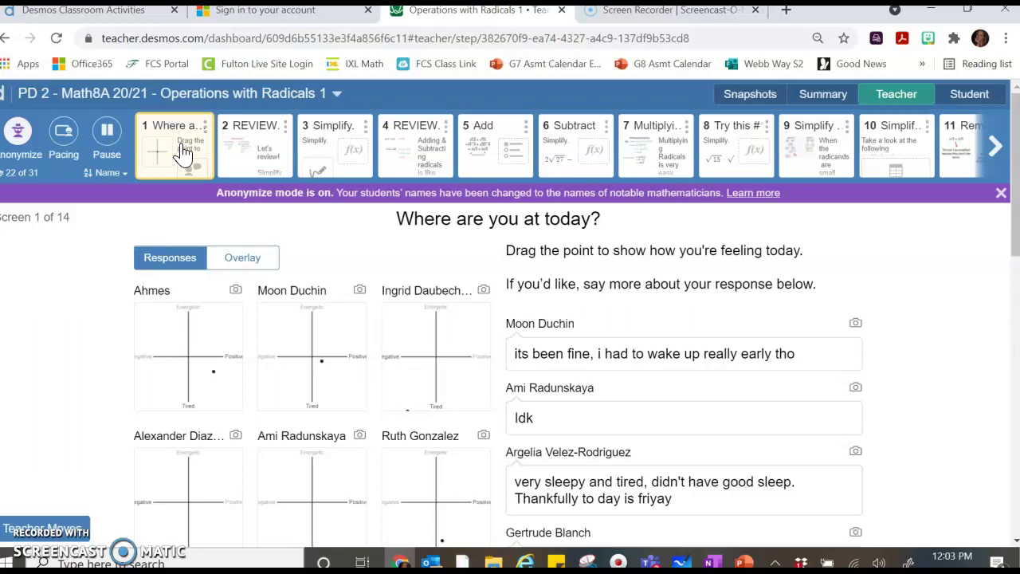
{"action": "left_click", "coordinate": [813, 95]}
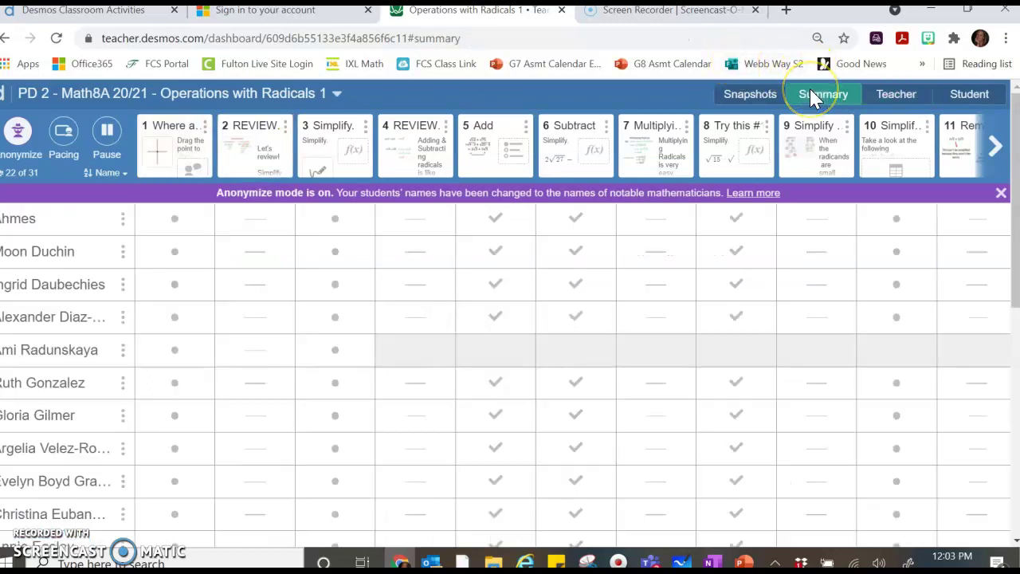
{"action": "left_click", "coordinate": [182, 137]}
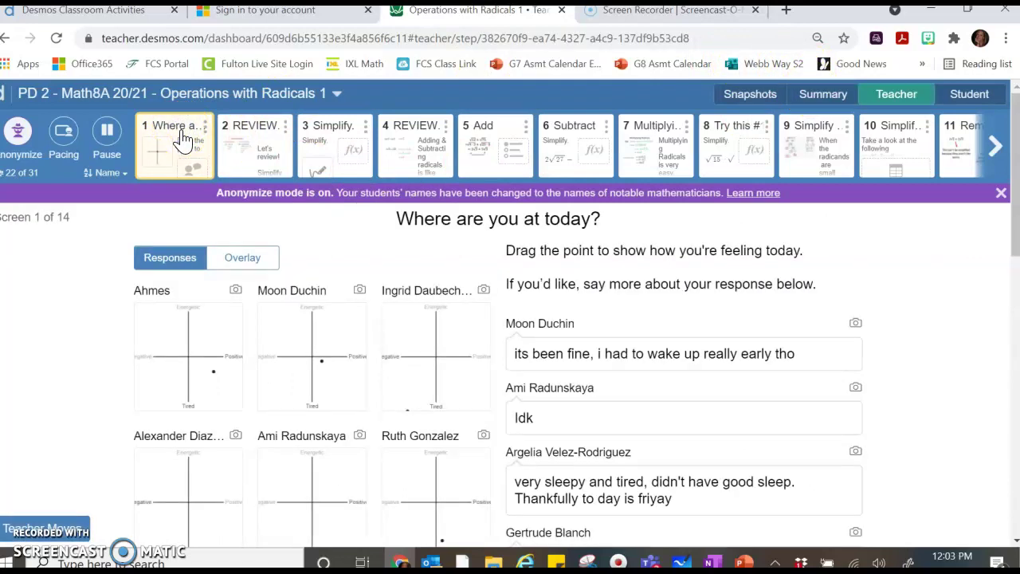
{"action": "left_click", "coordinate": [64, 136]}
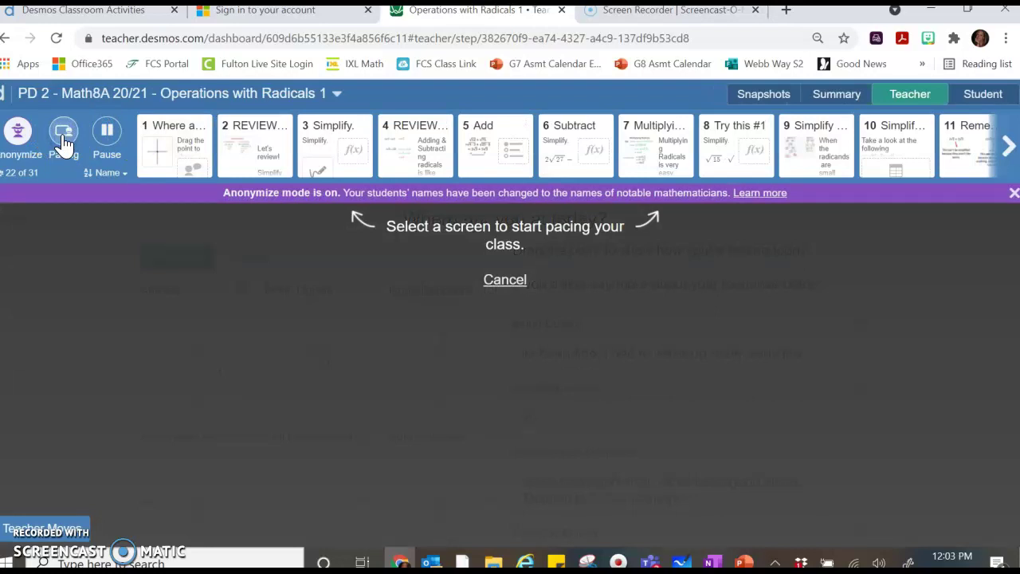
{"action": "left_click", "coordinate": [183, 142]}
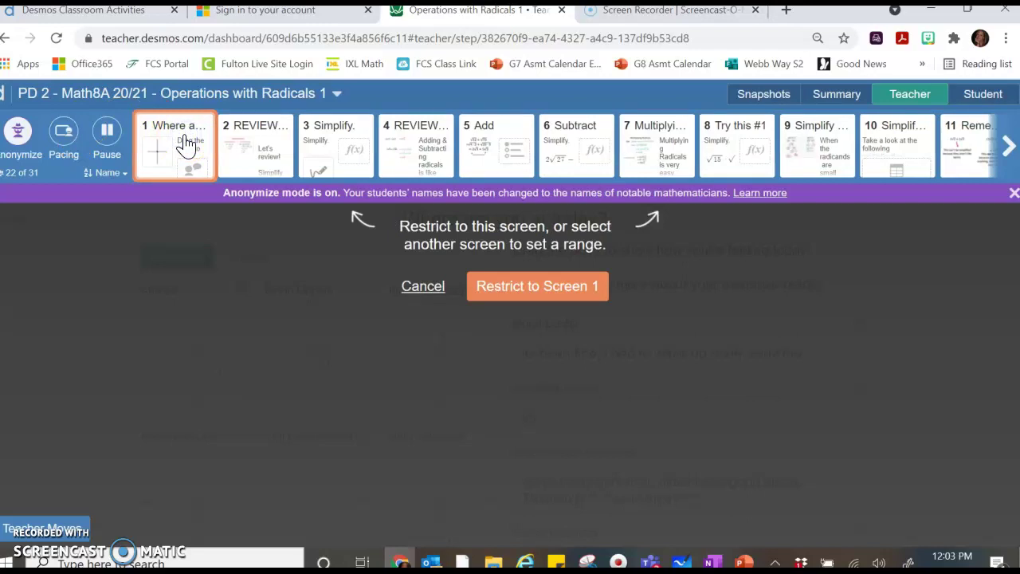
{"action": "left_click", "coordinate": [247, 158]}
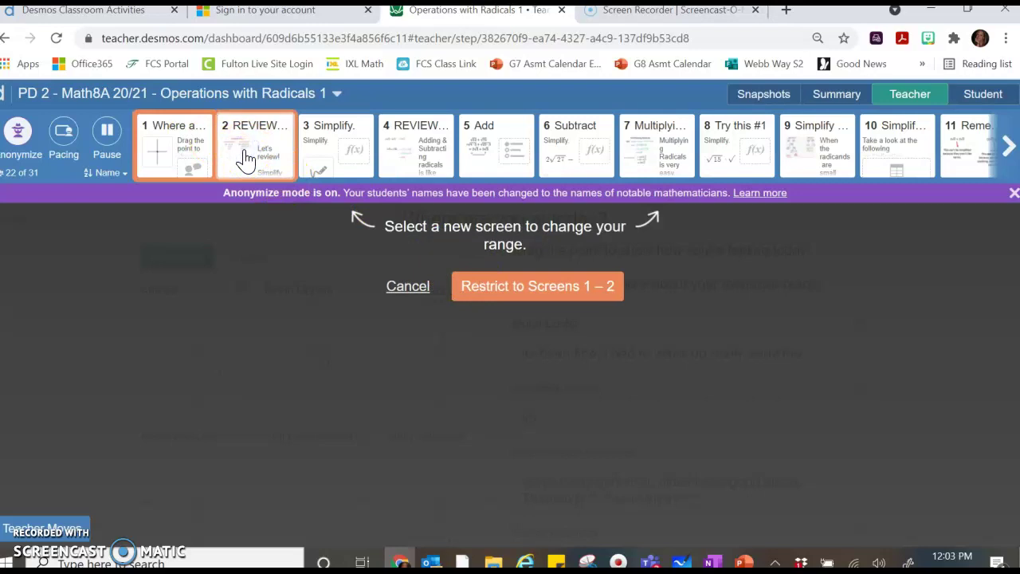
{"action": "left_click", "coordinate": [412, 288]}
Turn on pacing for the class and restrict students to screens 1–4.
{"action": "left_click", "coordinate": [64, 134]}
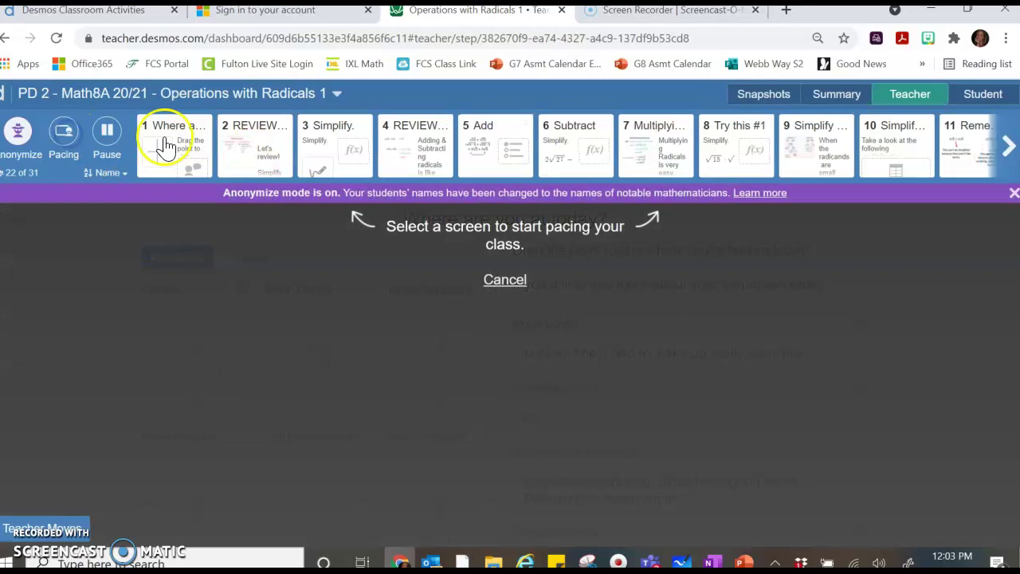
{"action": "left_click", "coordinate": [175, 151]}
{"action": "left_click", "coordinate": [418, 150]}
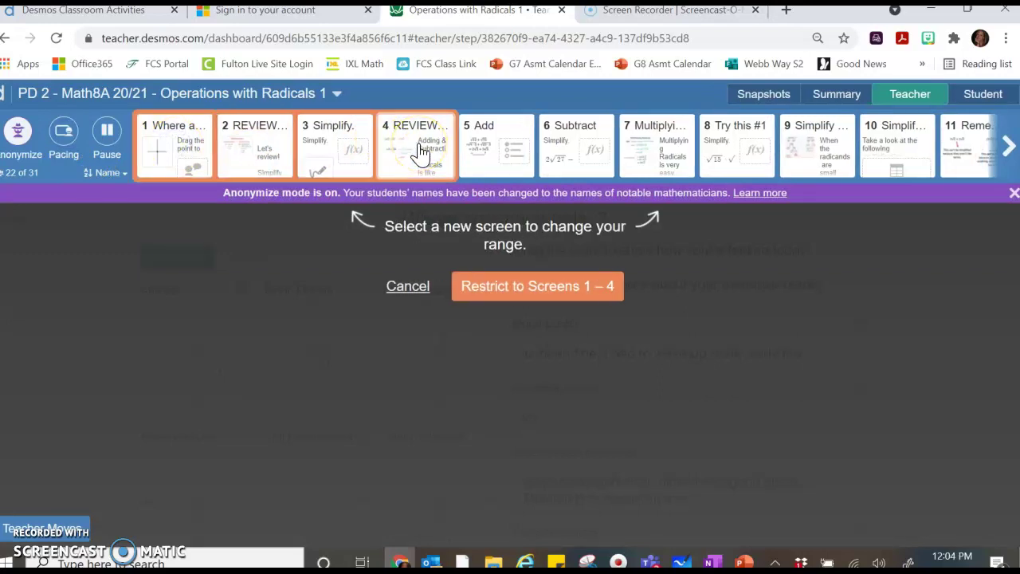
{"action": "left_click", "coordinate": [529, 285]}
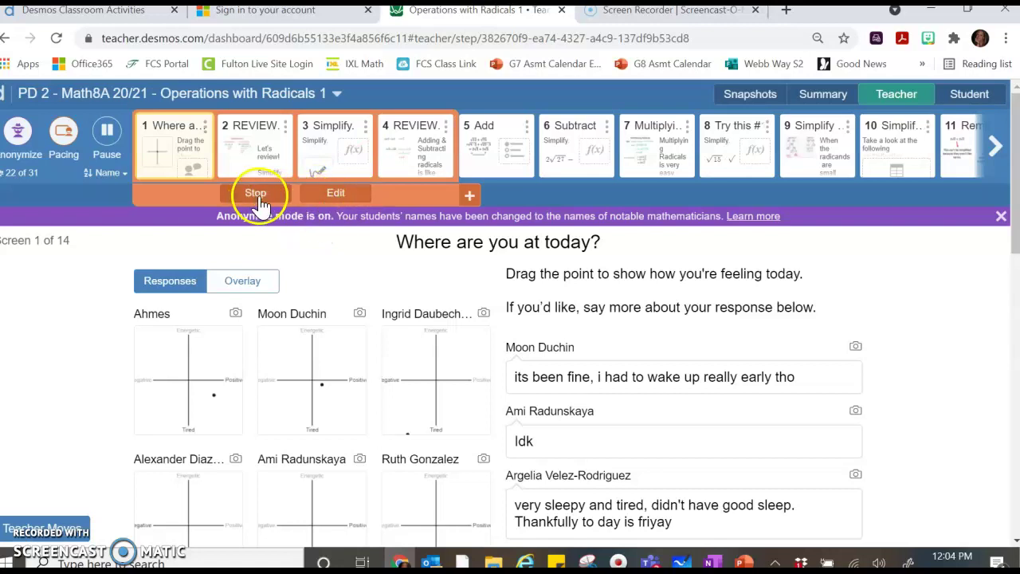
Edit the paced range so that students are restricted to screens 1–2.
{"action": "left_click", "coordinate": [331, 195]}
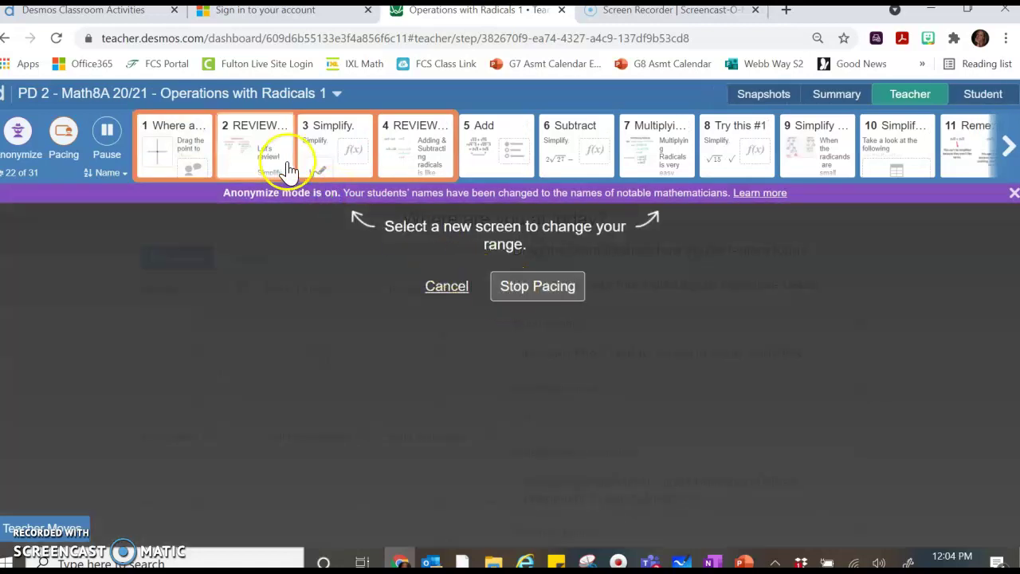
{"action": "left_click", "coordinate": [203, 140]}
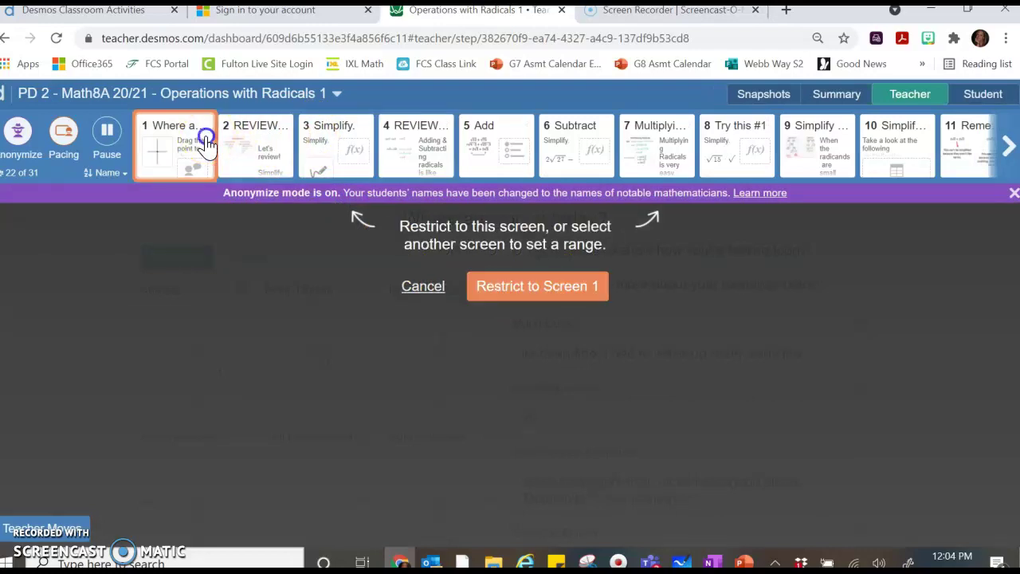
{"action": "left_click", "coordinate": [273, 163]}
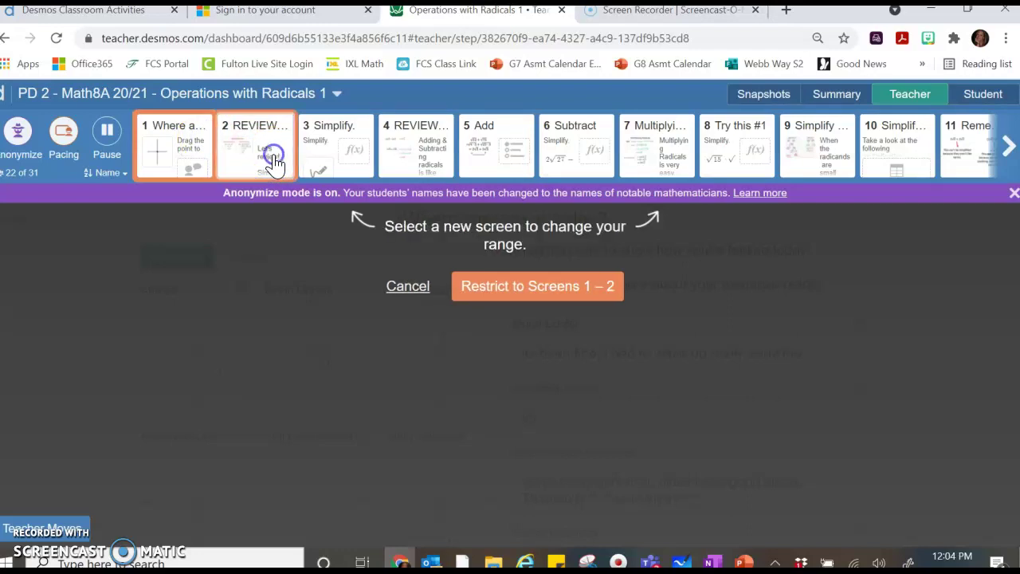
{"action": "left_click", "coordinate": [492, 295]}
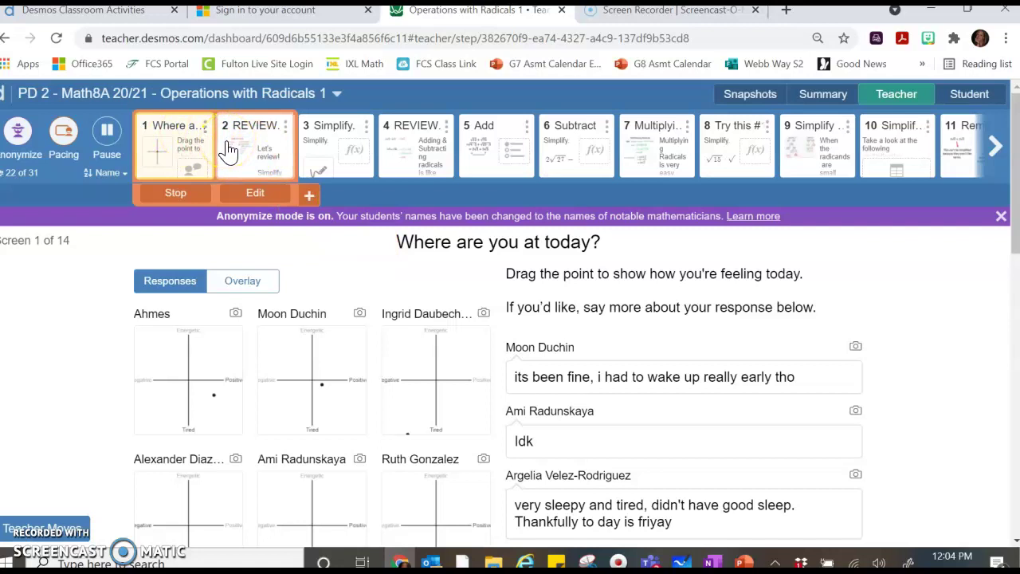
Extend the paced range to include screen 3, and stop pacing the class.
{"action": "left_click", "coordinate": [310, 196]}
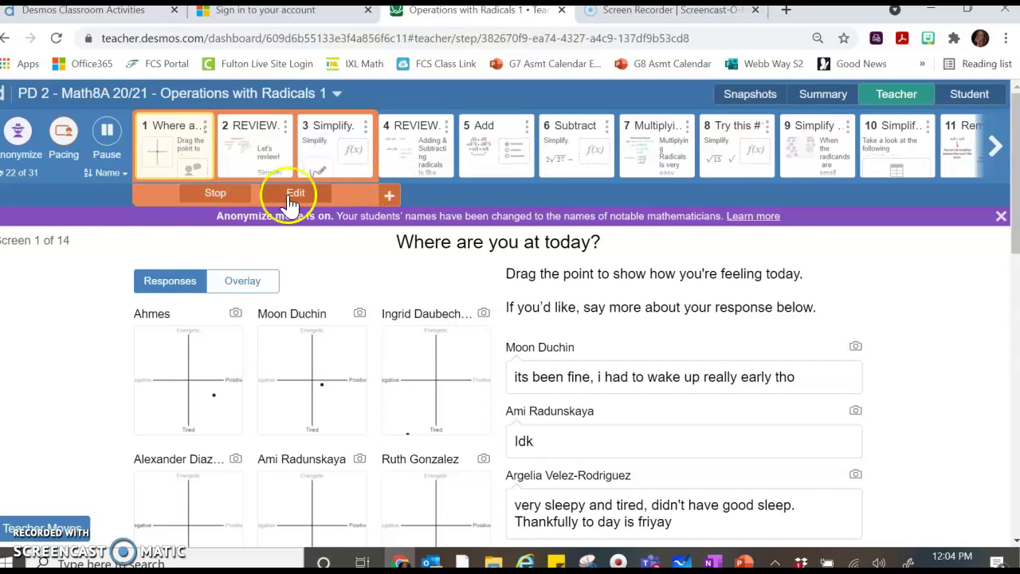
{"action": "left_click", "coordinate": [233, 200]}
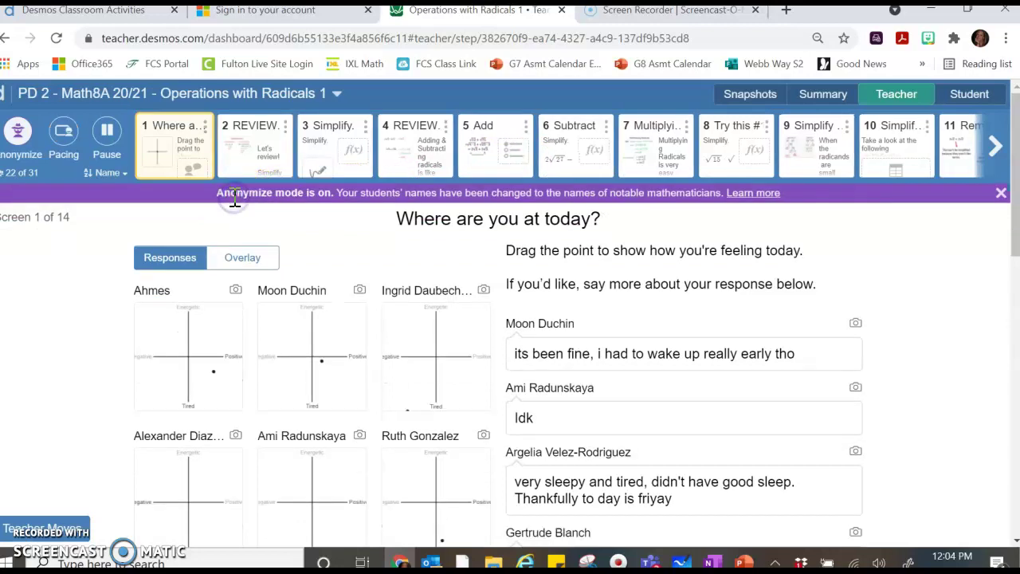
Open the responses to screen 3, "Simplify.", and restrict the class to that single screen.
{"action": "left_click", "coordinate": [341, 143]}
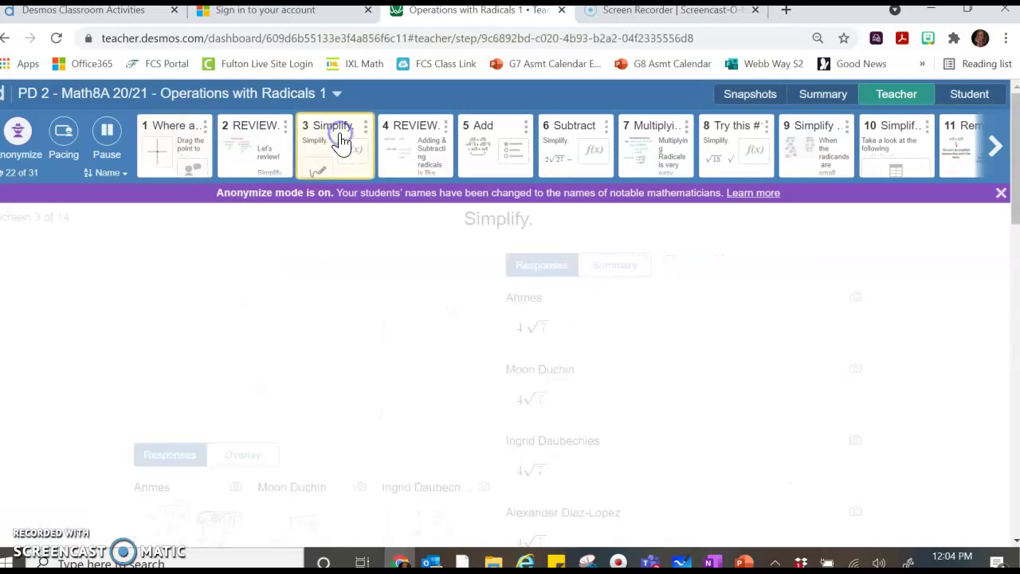
{"action": "left_click", "coordinate": [60, 149]}
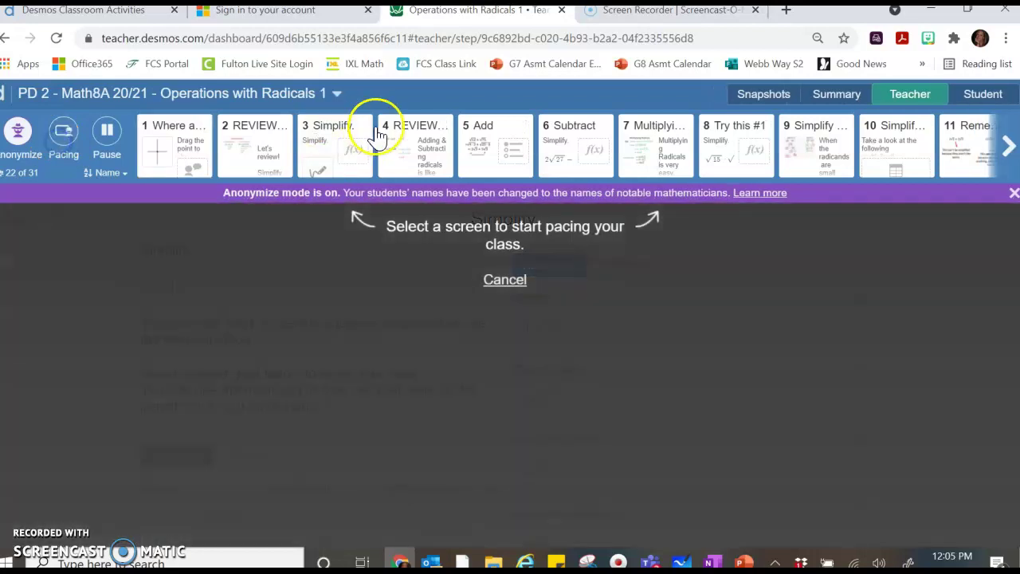
{"action": "left_click", "coordinate": [339, 141]}
{"action": "left_click", "coordinate": [538, 288]}
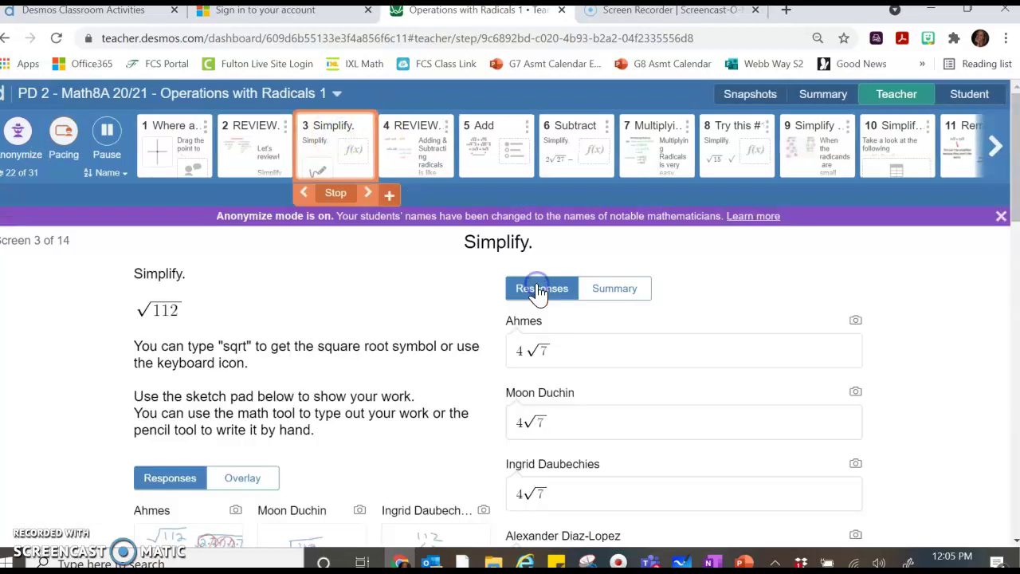
Check in the class summary which students have responded to screen 3.
{"action": "left_click", "coordinate": [806, 103]}
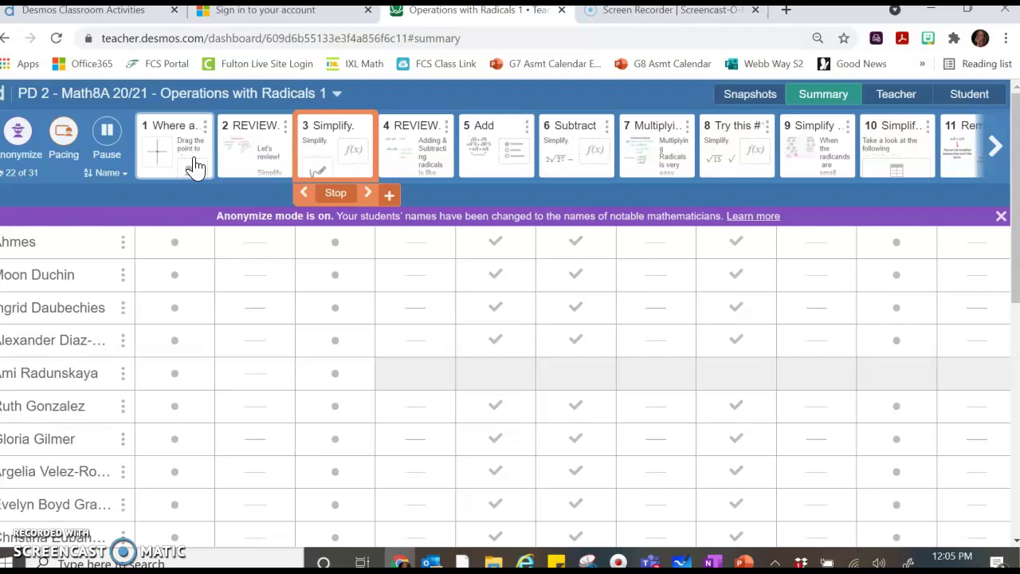
{"action": "left_click", "coordinate": [311, 250]}
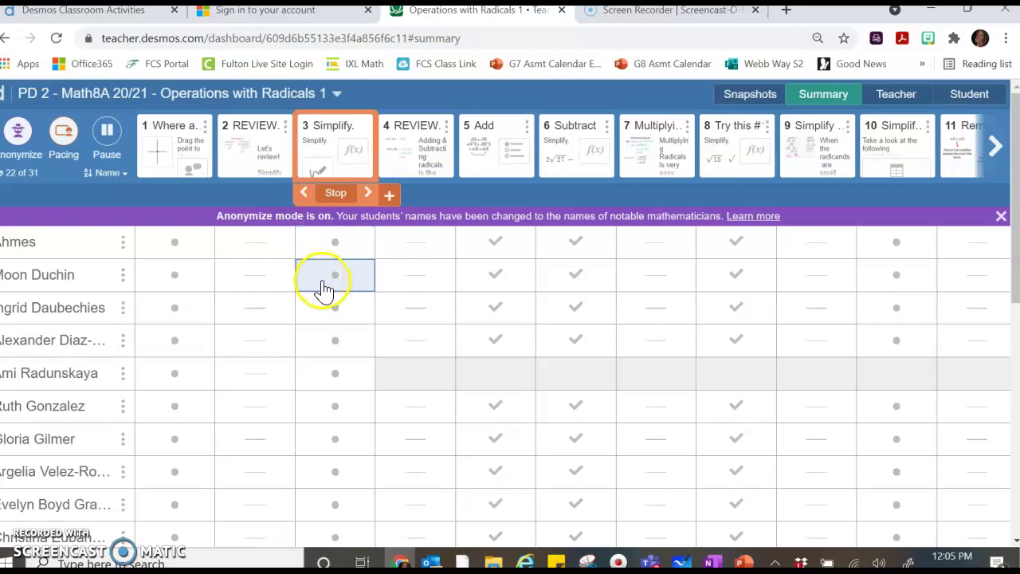
{"action": "left_click", "coordinate": [325, 350]}
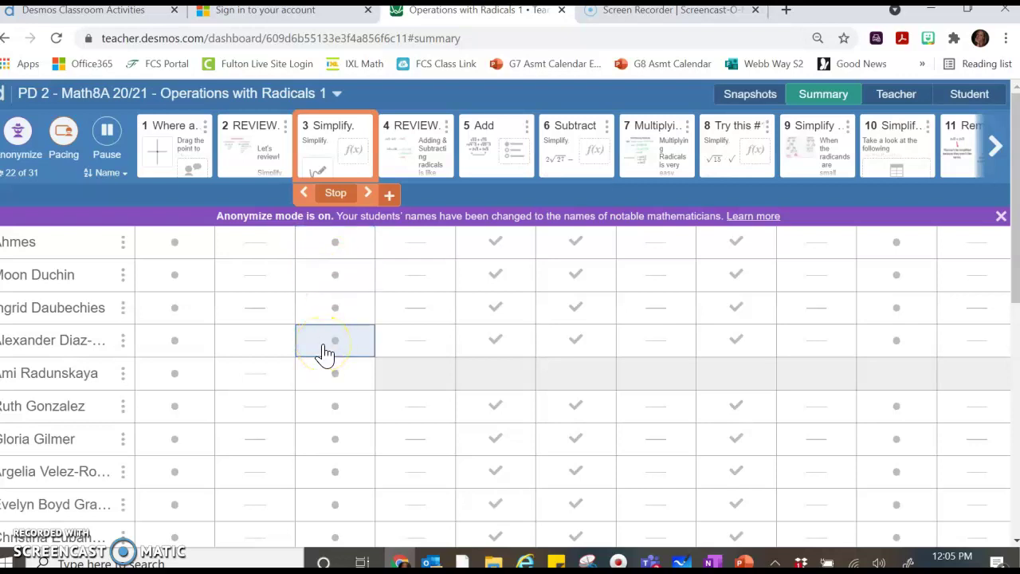
Advance the pacing to screen 4 and extend it through screen 7, ending with pacing stopped.
{"action": "left_click", "coordinate": [369, 193]}
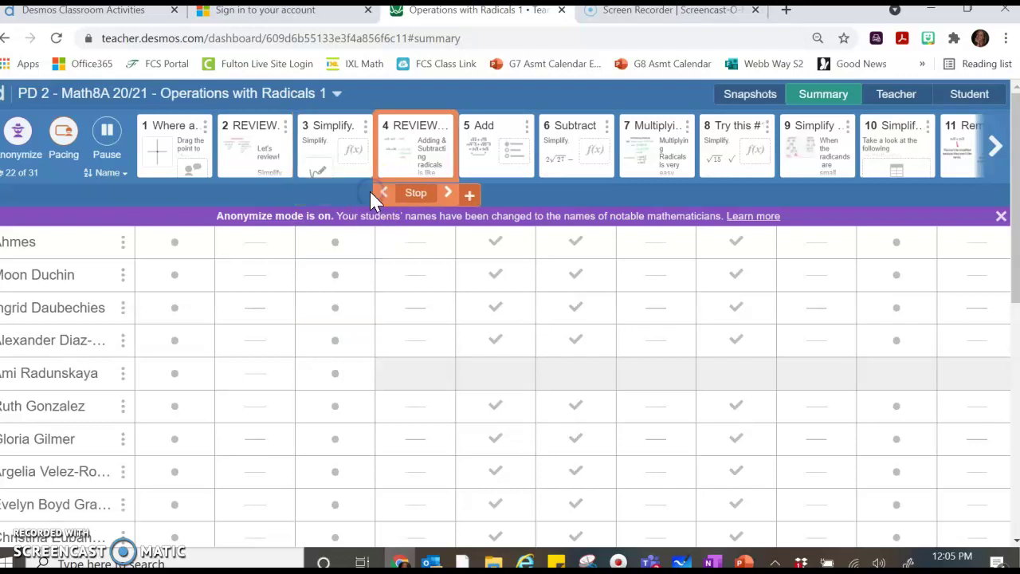
{"action": "left_click", "coordinate": [446, 194]}
{"action": "left_click", "coordinate": [467, 195]}
{"action": "left_click", "coordinate": [468, 197]}
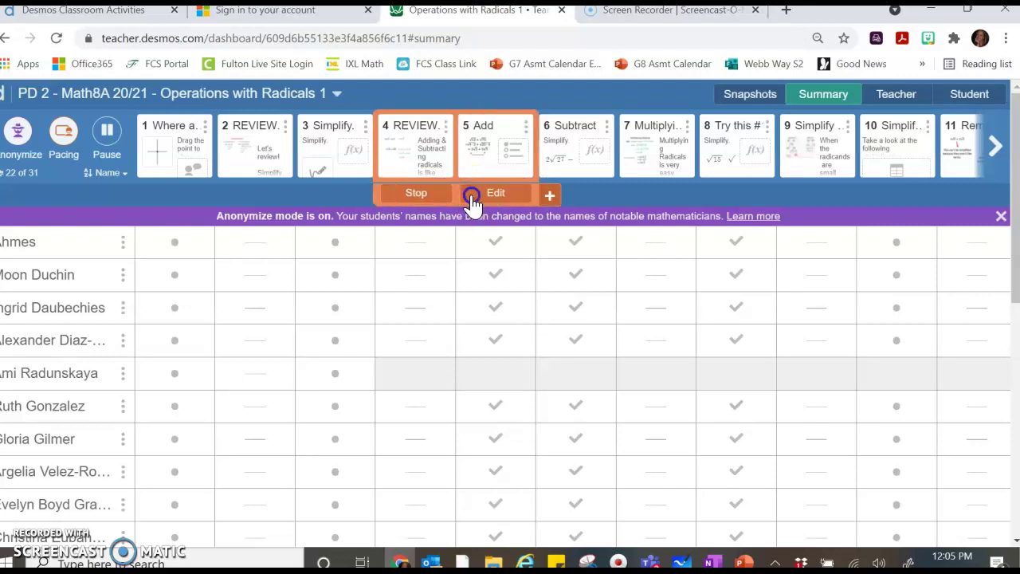
{"action": "left_click", "coordinate": [557, 193]}
{"action": "left_click", "coordinate": [634, 194]}
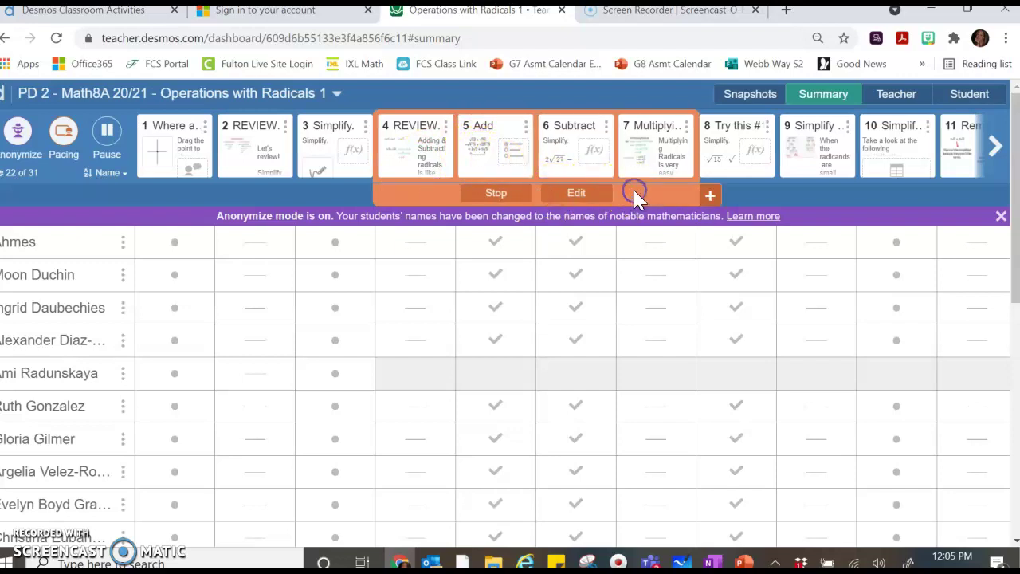
{"action": "left_click", "coordinate": [496, 194]}
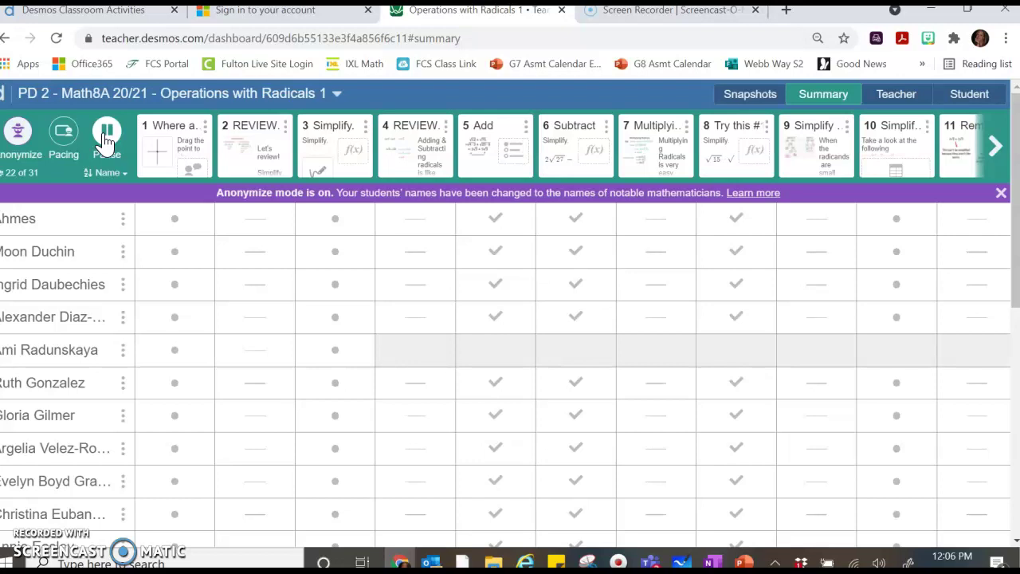
Pause the activity for the whole class.
{"action": "left_click", "coordinate": [100, 143]}
View the teacher view of screen 4, and examine how the class answered the multiple-choice question on screen 5, "Add".
{"action": "left_click", "coordinate": [994, 146]}
{"action": "left_click", "coordinate": [897, 96]}
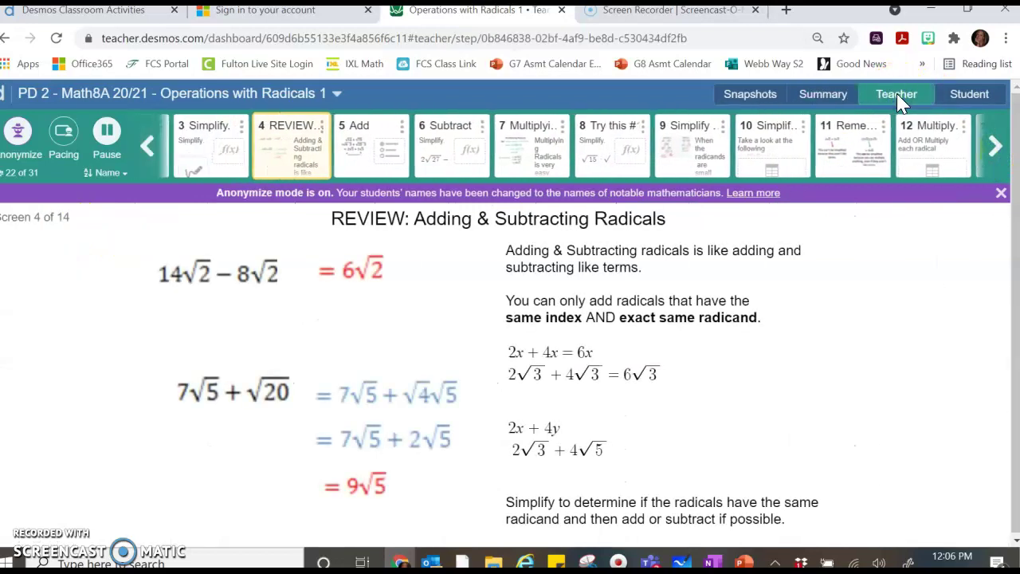
{"action": "left_click", "coordinate": [371, 157]}
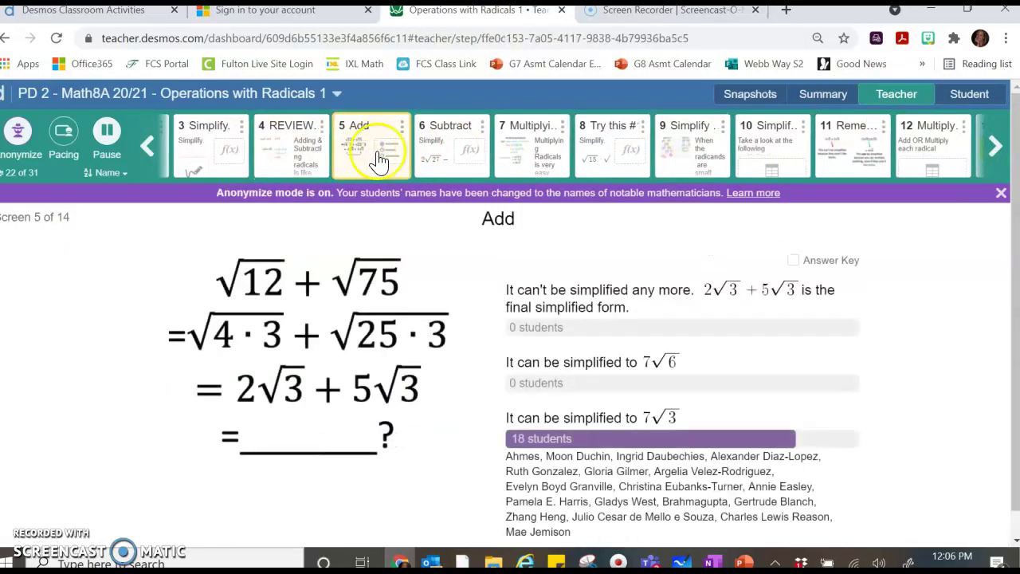
{"action": "left_click_drag", "start_coordinate": [1013, 259], "coordinate": [1012, 359]}
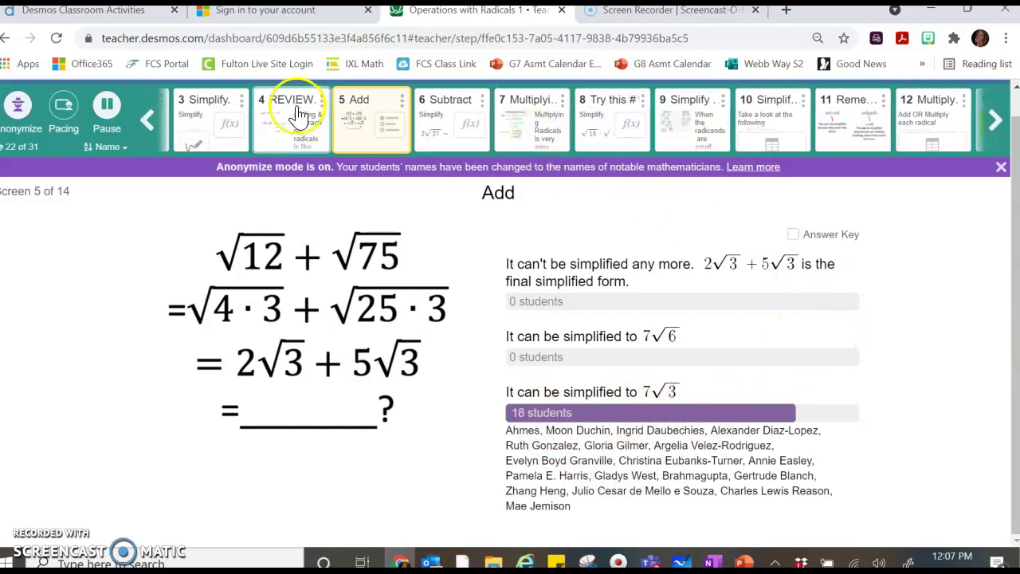
Review the students' typed answers and sketched work for screen 3, "Simplify.".
{"action": "left_click", "coordinate": [226, 132]}
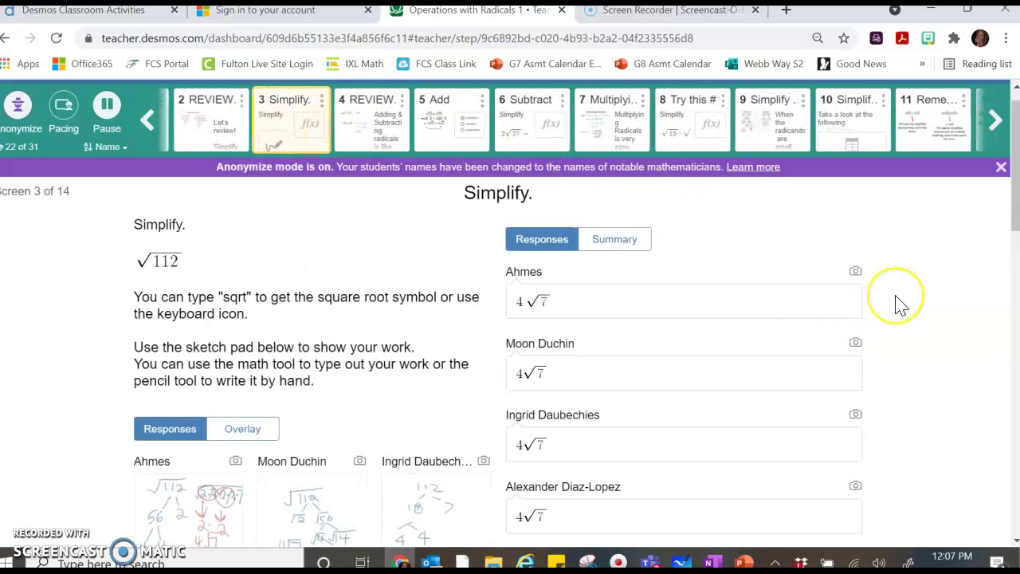
{"action": "left_click_drag", "start_coordinate": [1015, 193], "coordinate": [1016, 263]}
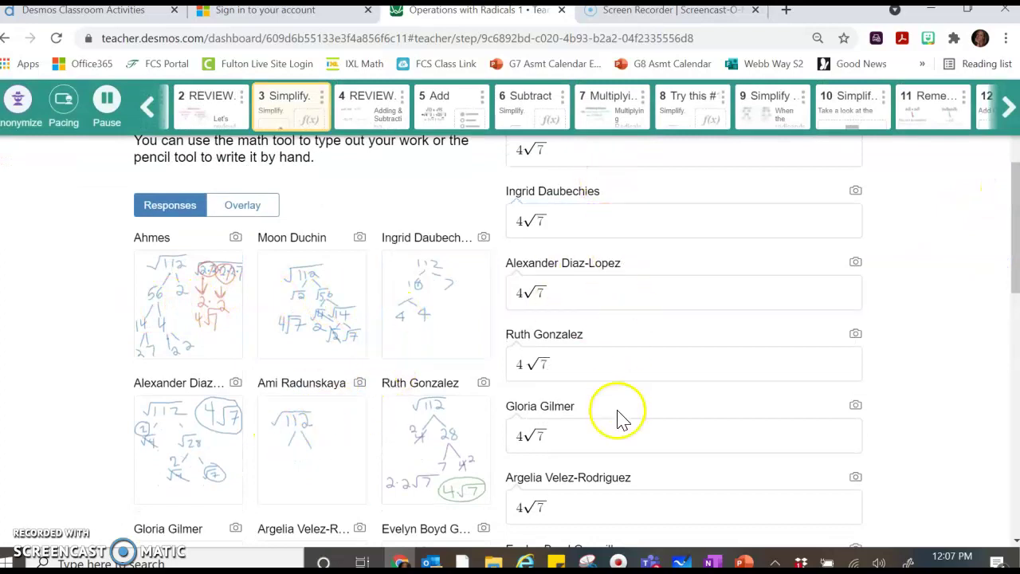
Examine the seventh student's full response to screen 3, including the sketched work, and close it again.
{"action": "left_click_drag", "start_coordinate": [1013, 278], "coordinate": [1013, 364]}
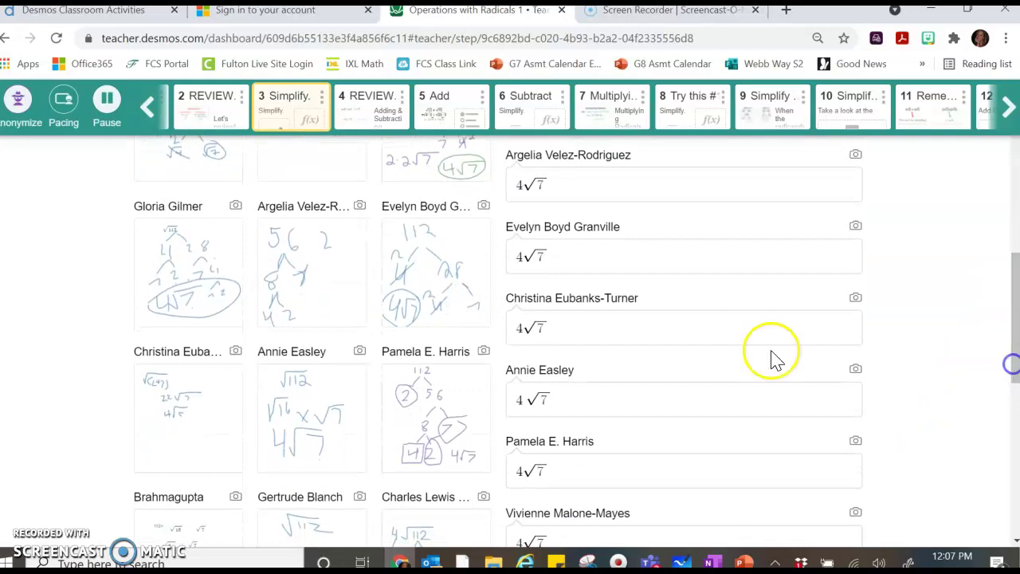
{"action": "left_click", "coordinate": [161, 305]}
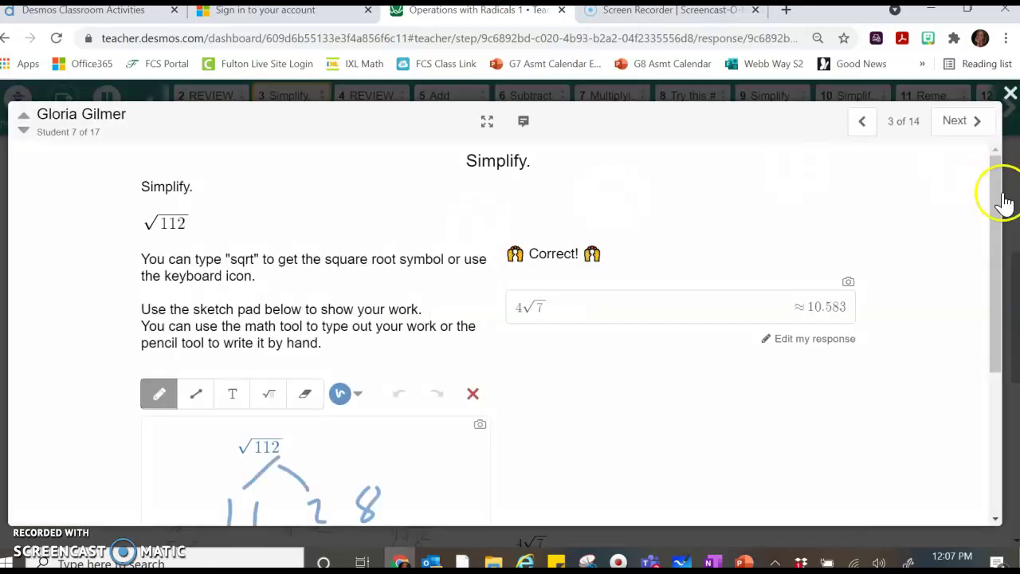
{"action": "left_click_drag", "start_coordinate": [1003, 191], "coordinate": [1002, 313]}
{"action": "left_click", "coordinate": [1011, 93]}
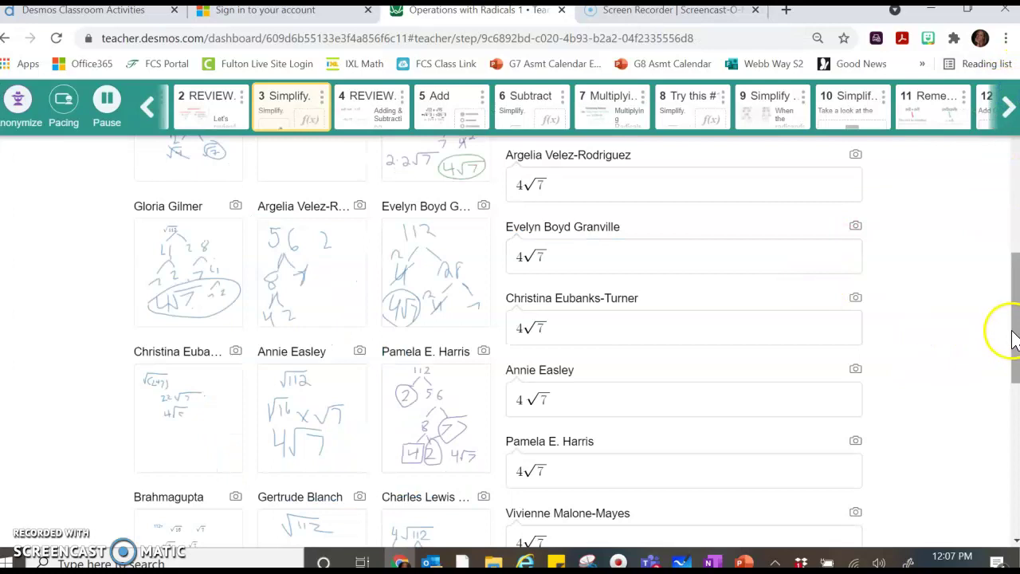
Take a snapshot of the fourth student's sketched work on screen 3, "Simplify.".
{"action": "mouse_move", "coordinate": [1013, 335]}
{"action": "left_mouse_down"}
{"action": "mouse_move", "coordinate": [1004, 284]}
{"action": "mouse_move", "coordinate": [982, 251]}
{"action": "left_mouse_up"}
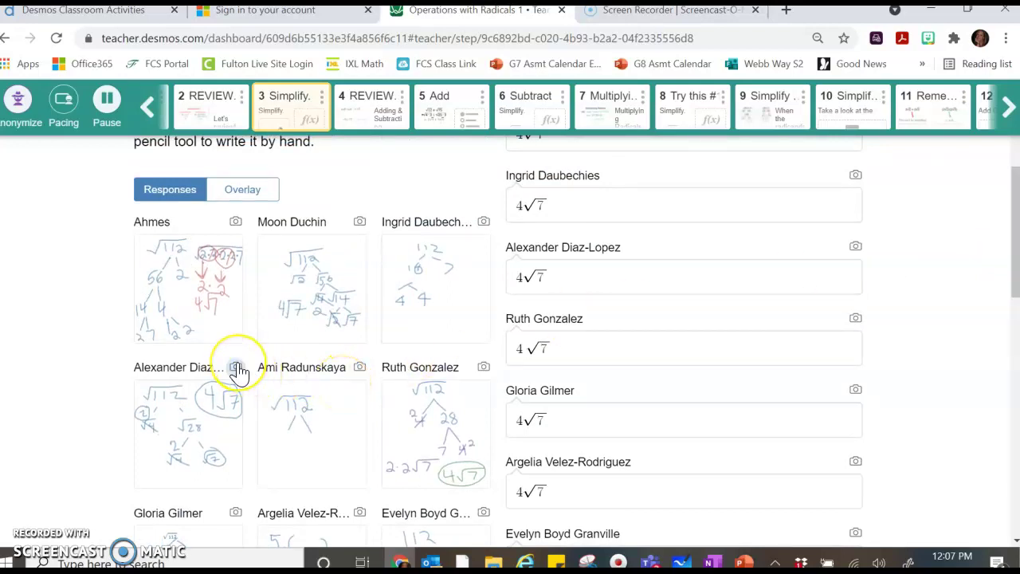
{"action": "left_click", "coordinate": [237, 370]}
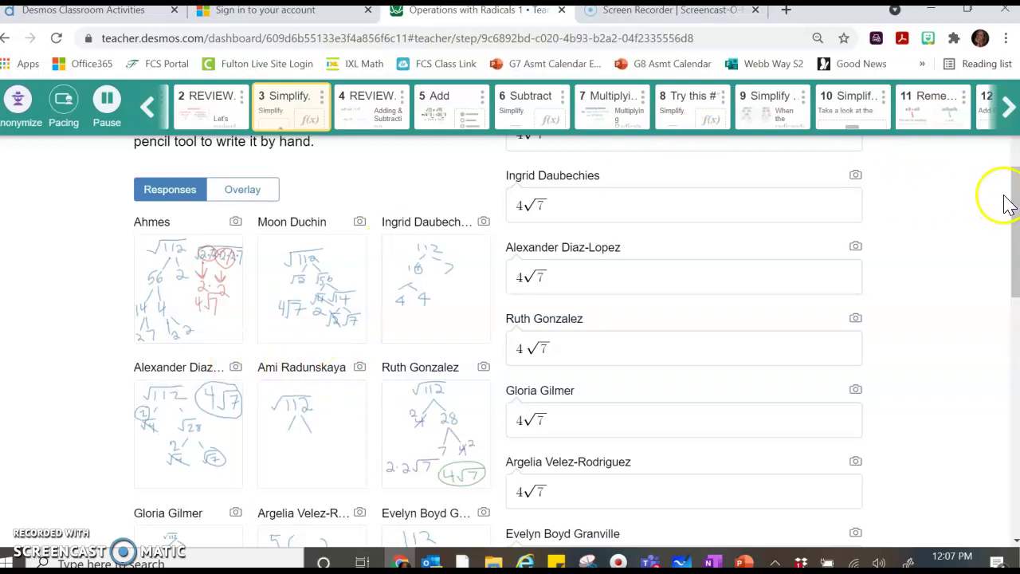
Open the activity's saved snapshots and try to move the screen 3 sketch into a new collection.
{"action": "left_click_drag", "start_coordinate": [1014, 206], "coordinate": [1006, 126]}
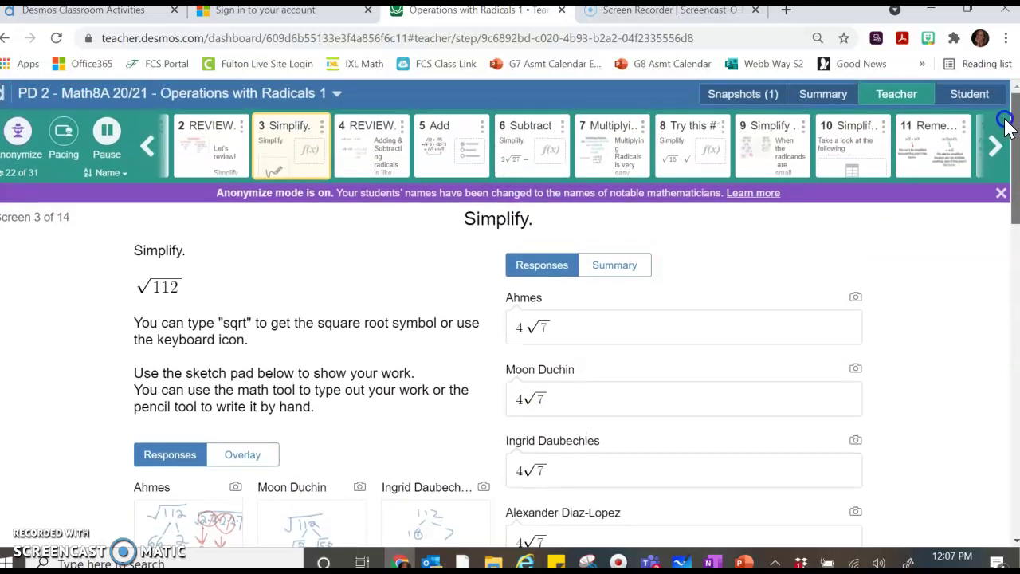
{"action": "left_click", "coordinate": [734, 94]}
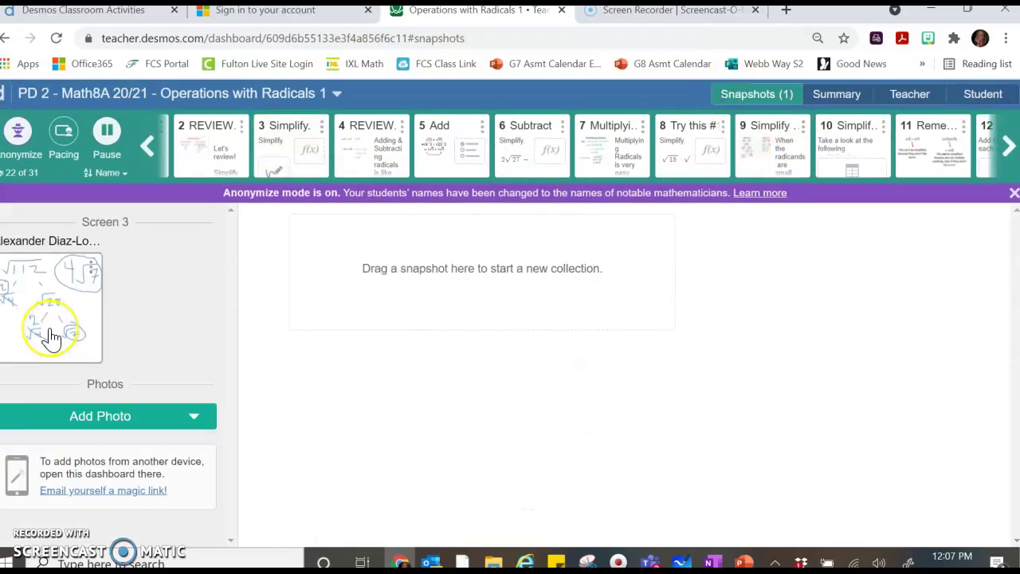
{"action": "left_click_drag", "start_coordinate": [50, 338], "coordinate": [277, 319]}
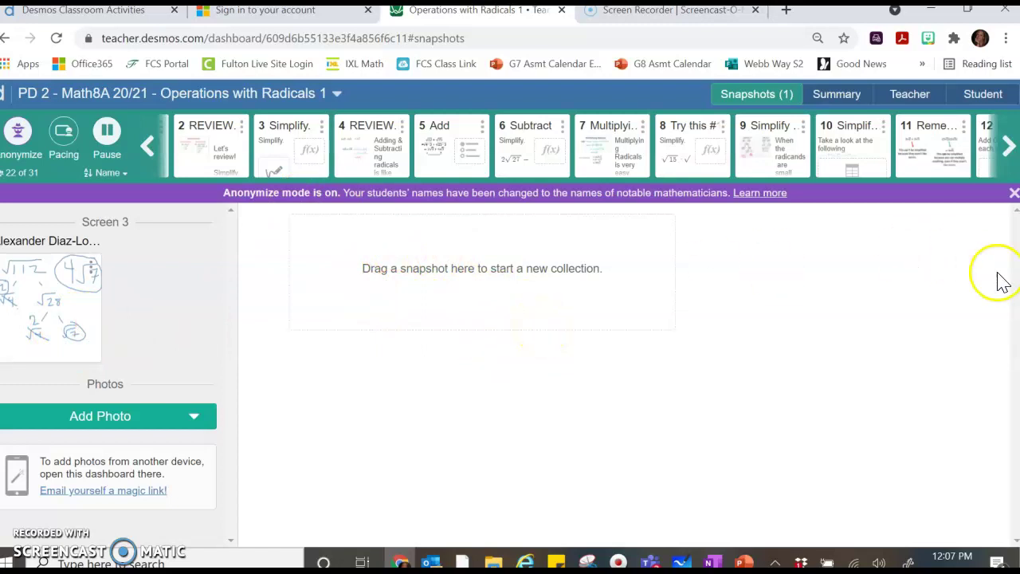
Preview the activity as students see it, advancing from screen 3 to screen 4.
{"action": "left_click", "coordinate": [984, 96]}
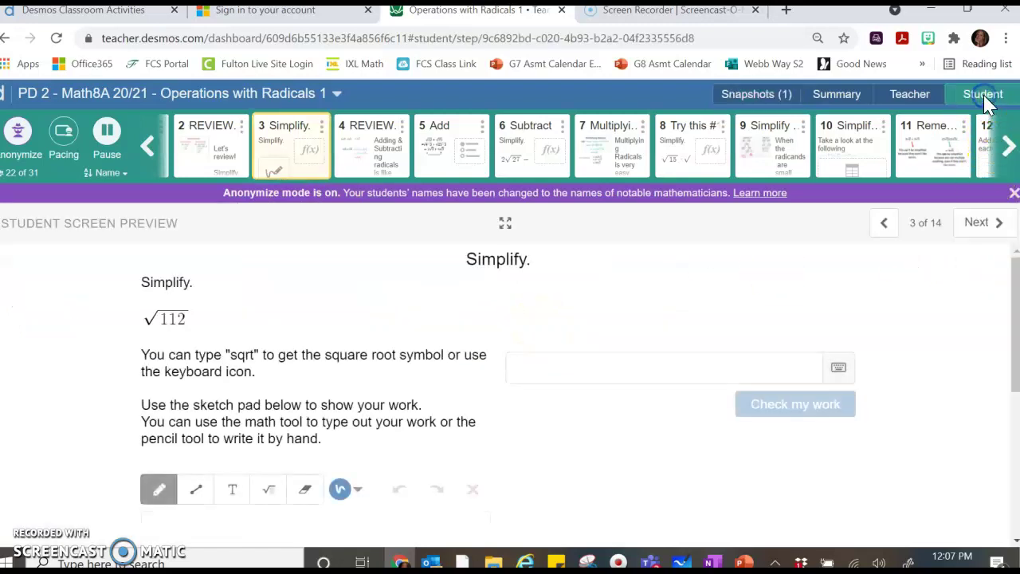
{"action": "left_click", "coordinate": [956, 231]}
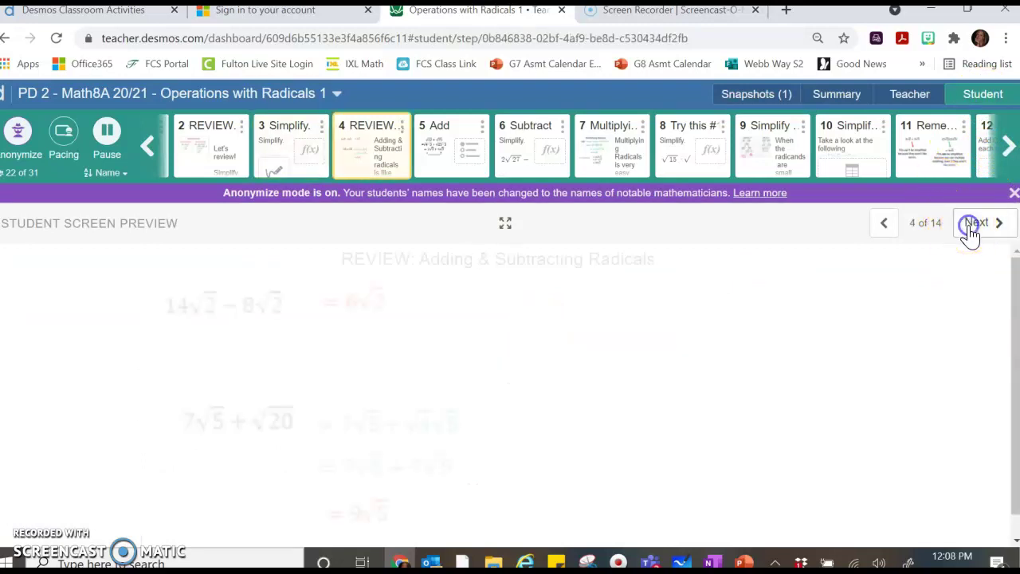